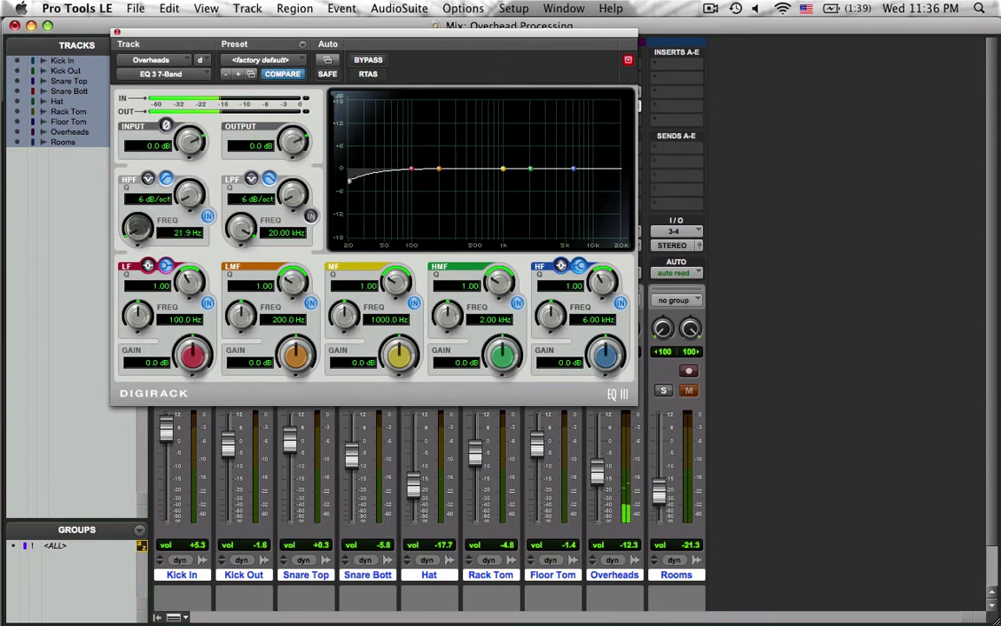
Step: Raise the high-pass filter frequency on the Overheads EQ to 120.3 Hz, checking it against the unfiltered sound along the way
drag(137, 228, 131, 208)
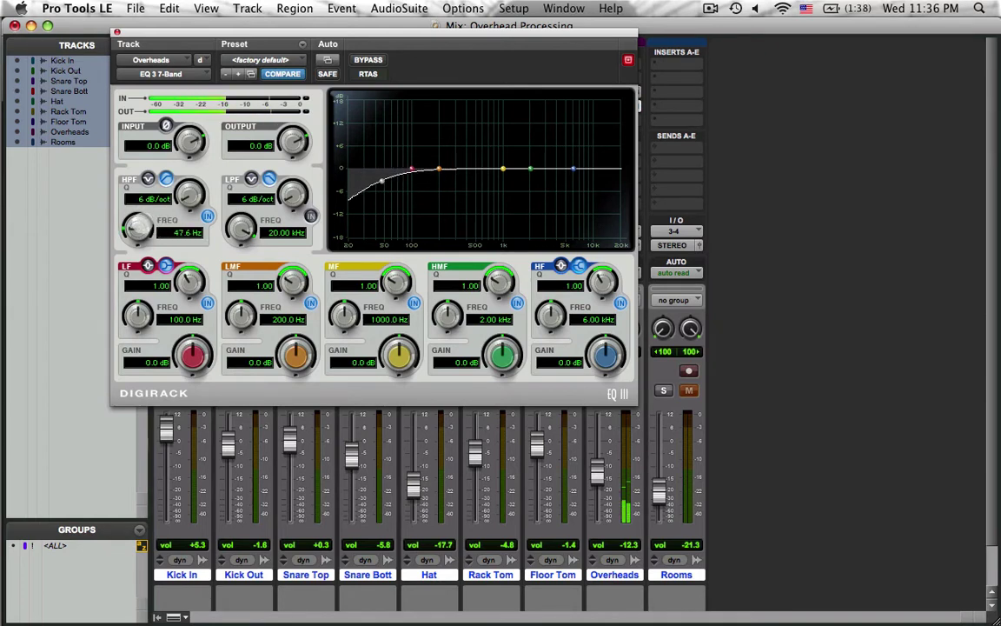
drag(130, 210, 122, 184)
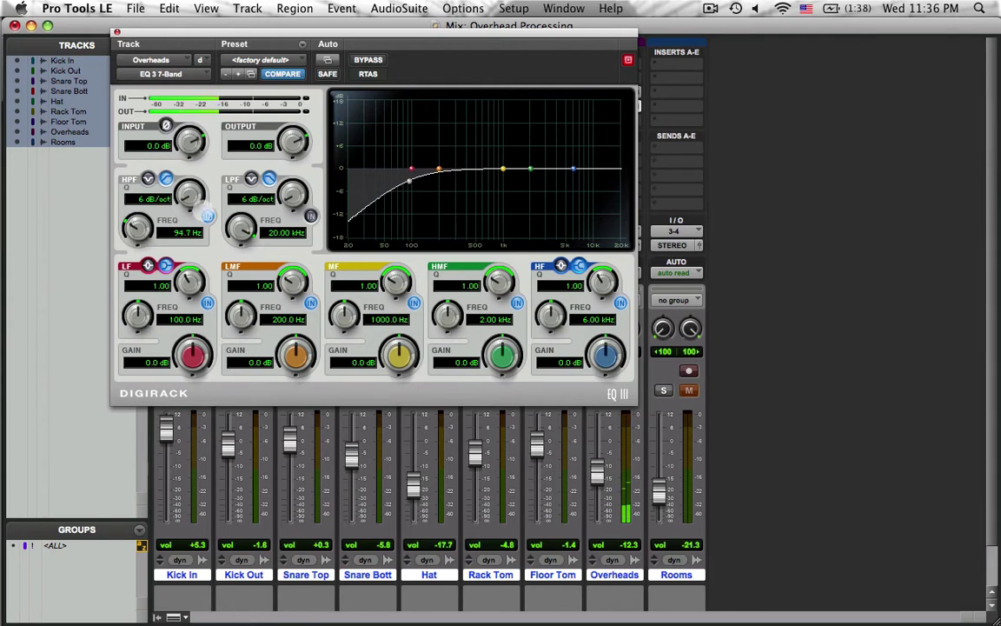
click(208, 215)
click(208, 216)
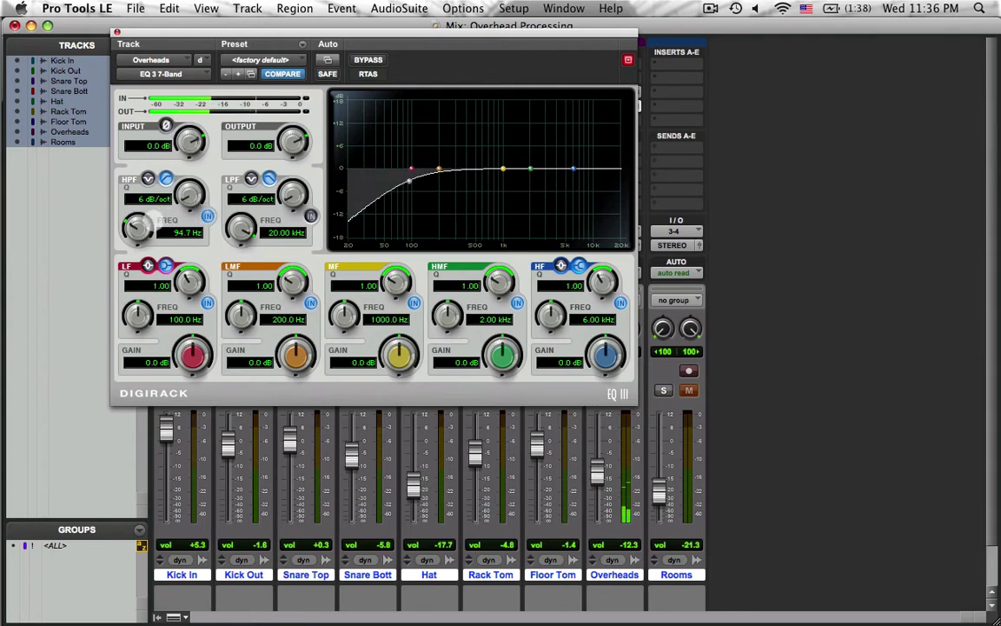
mouse_move(124, 207)
mouse_down()
mouse_move(135, 214)
mouse_move(120, 178)
mouse_move(124, 203)
mouse_up()
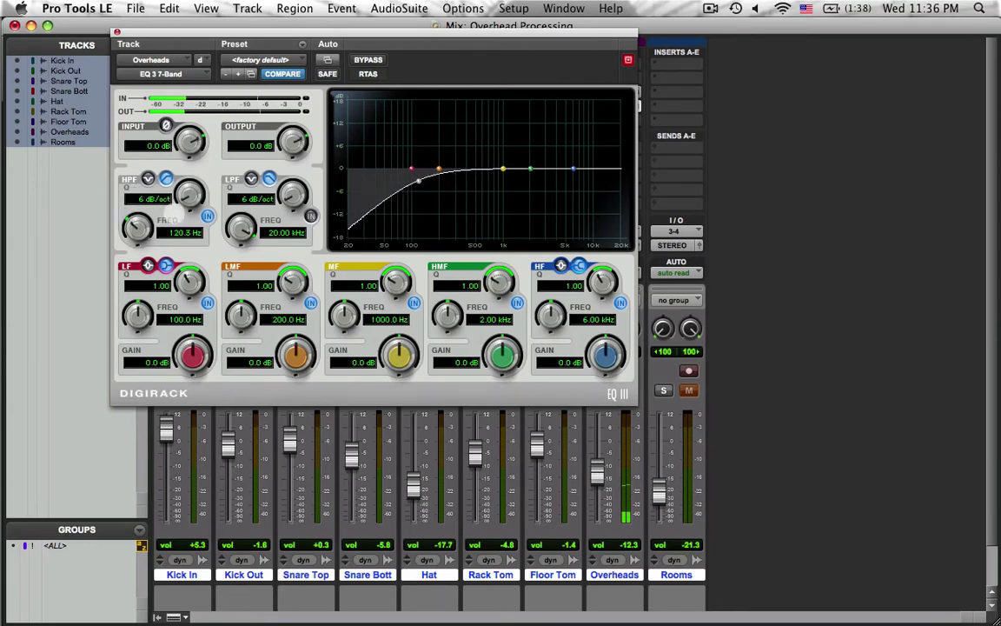
Step: Switch the high-pass filter out and back in twice to compare the overheads with and without it
click(208, 215)
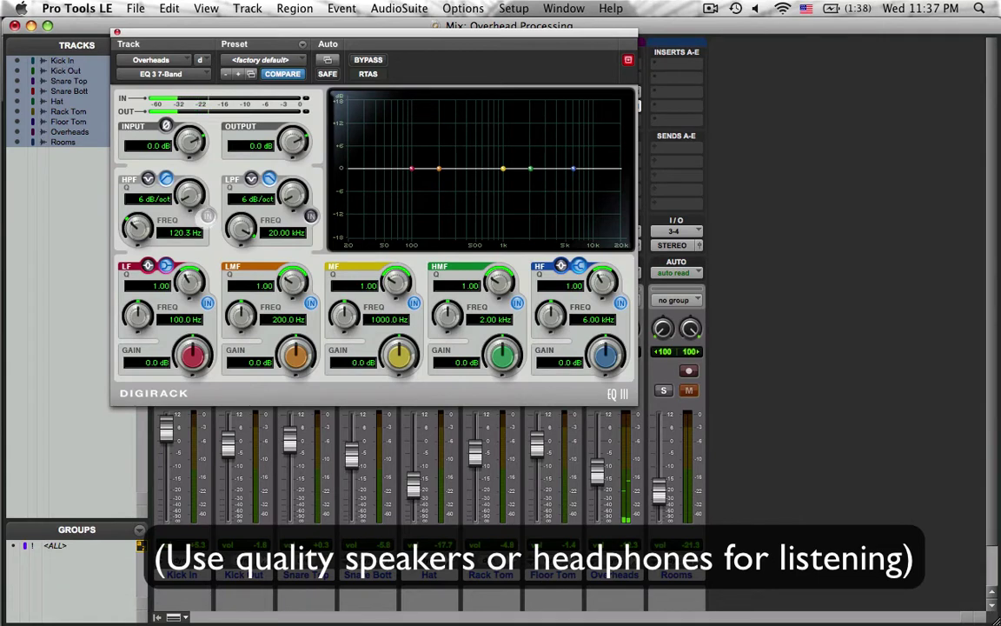
click(208, 215)
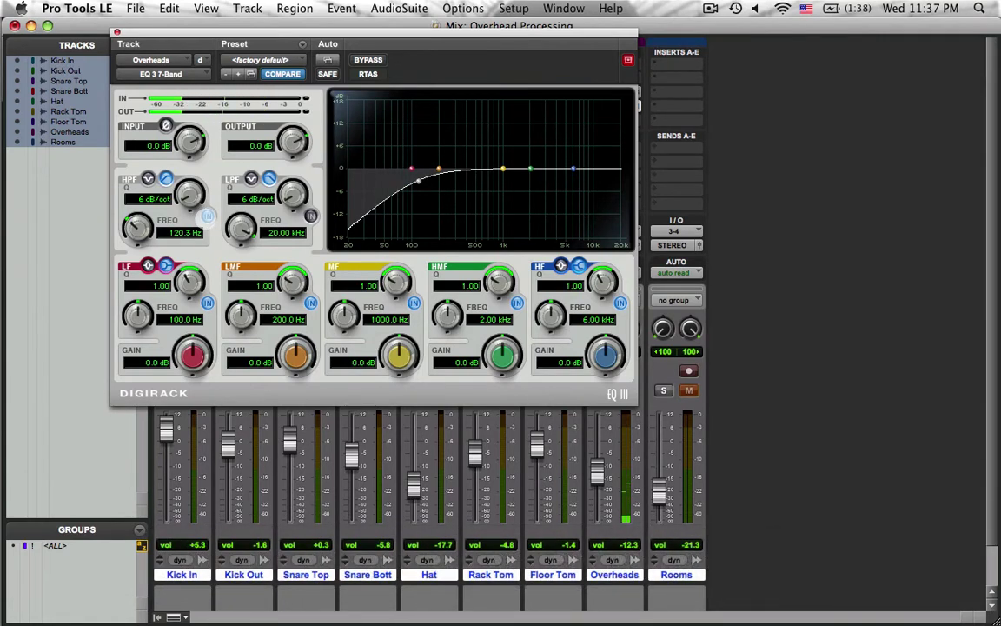
click(208, 215)
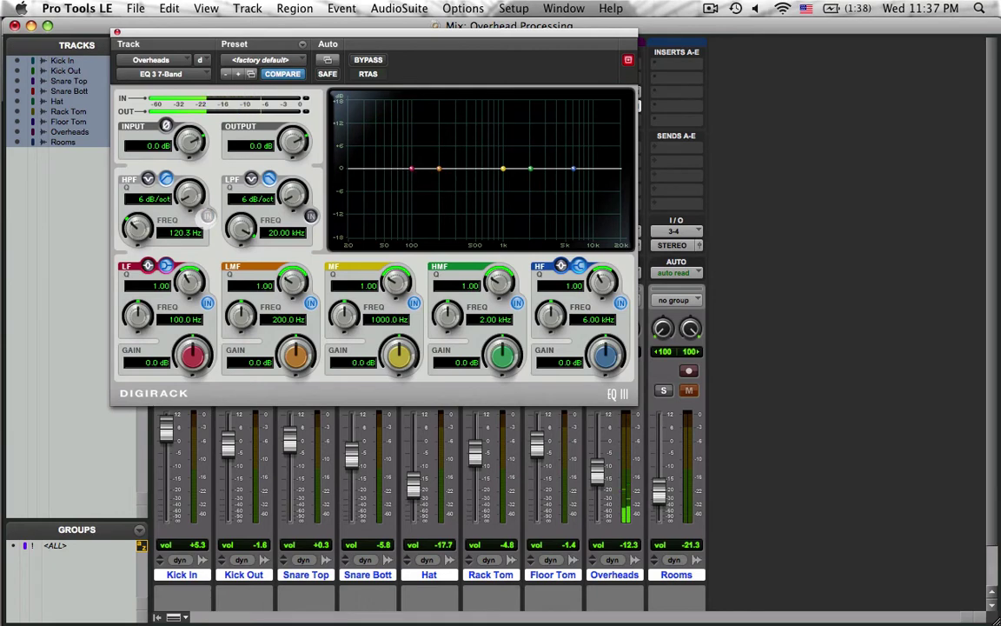
click(208, 216)
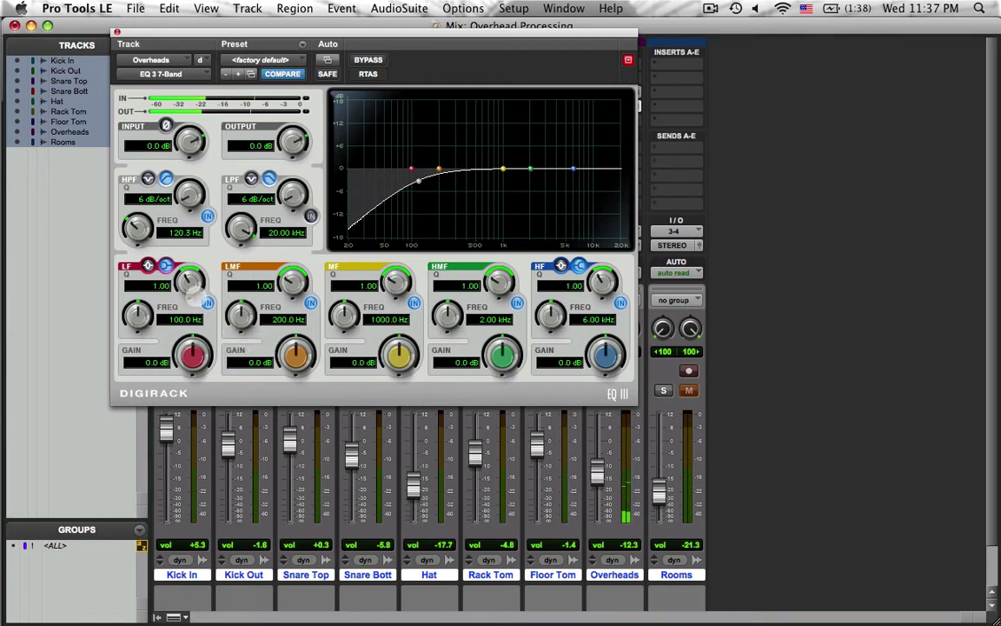
Step: Cut the low-frequency shelf by 6.9 dB at 125.2 Hz with a Q of 0.10
drag(182, 339, 185, 346)
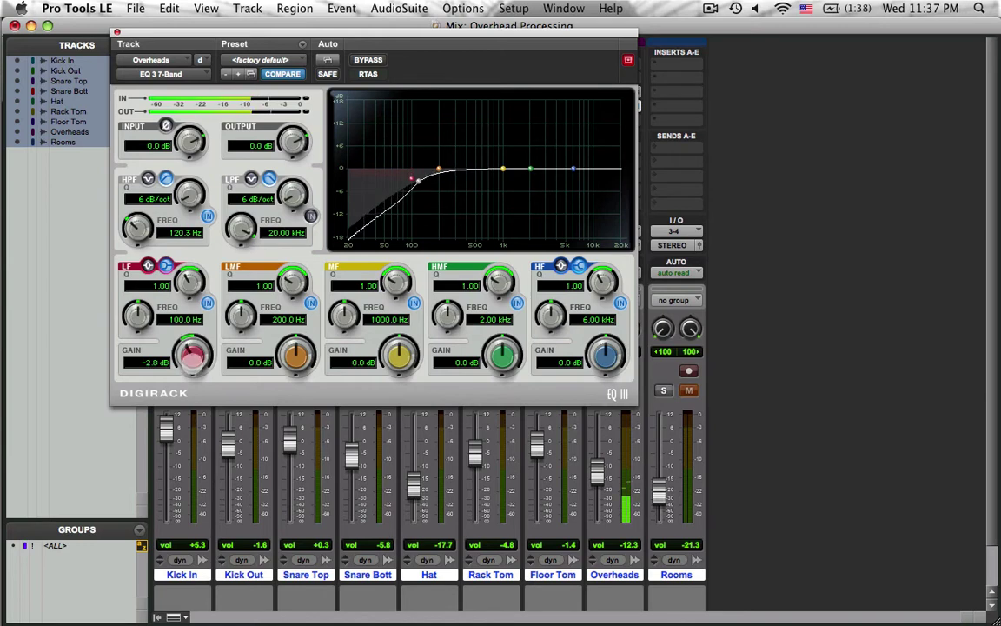
drag(187, 280, 176, 374)
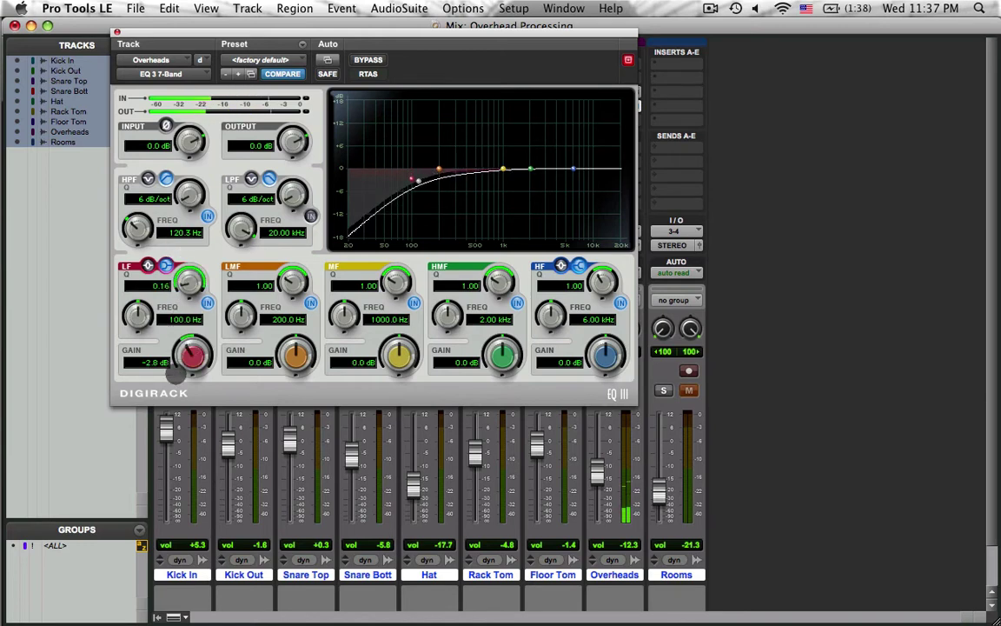
drag(187, 280, 186, 319)
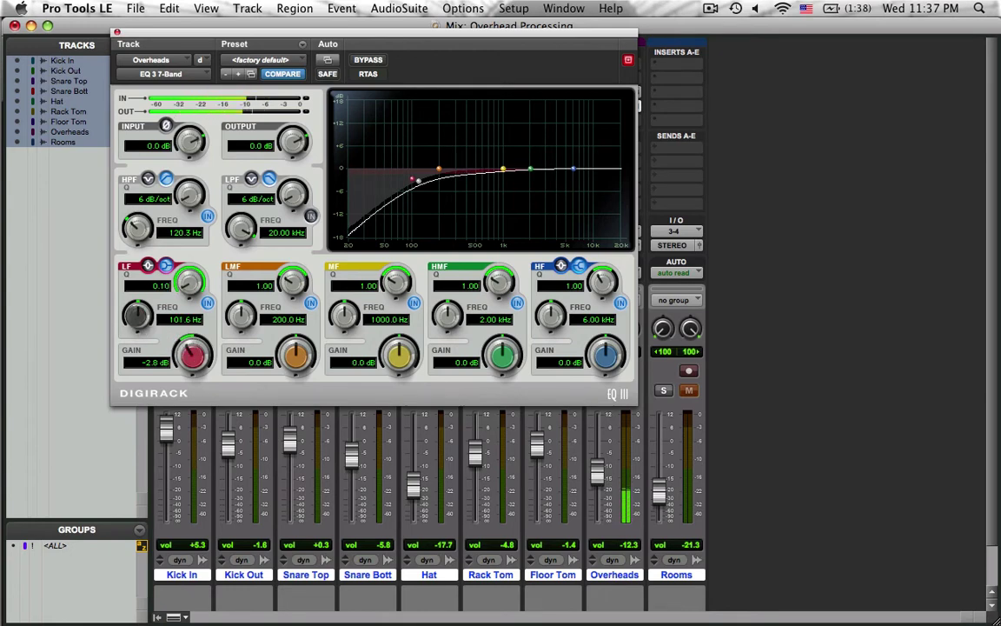
drag(196, 350, 197, 371)
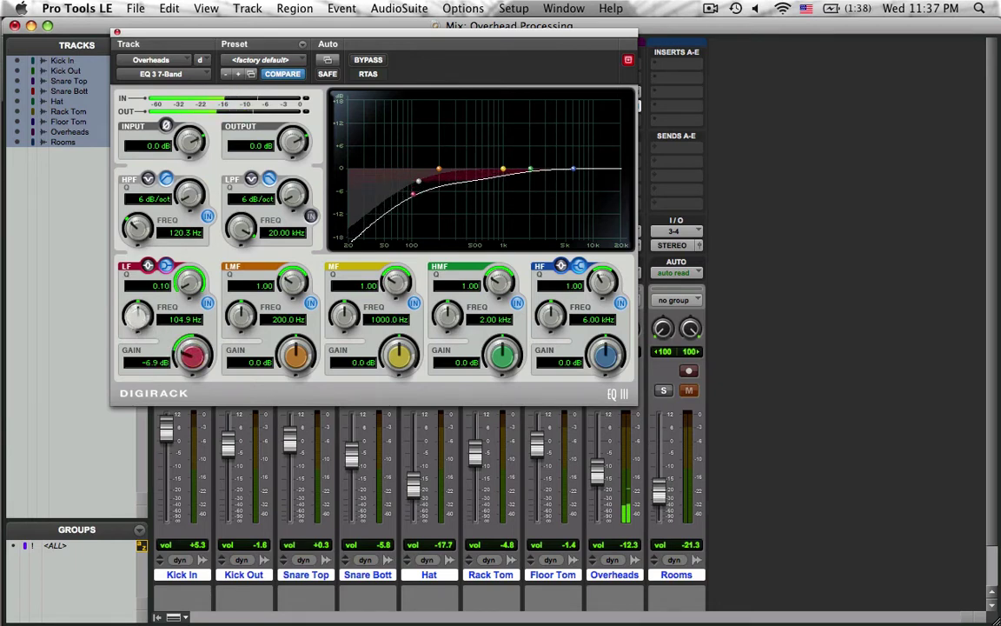
drag(137, 320, 138, 315)
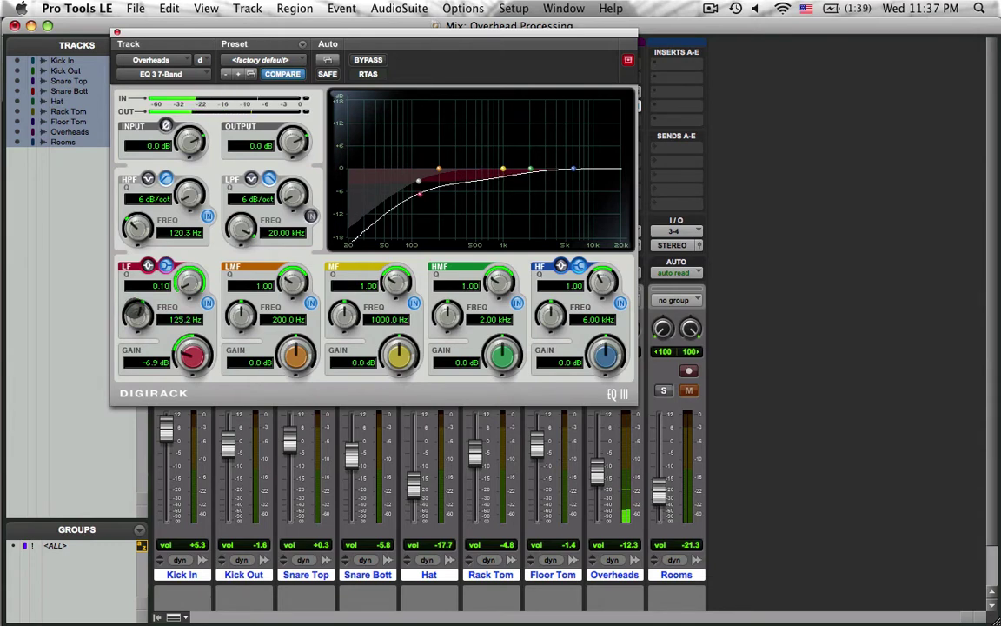
drag(134, 312, 135, 312)
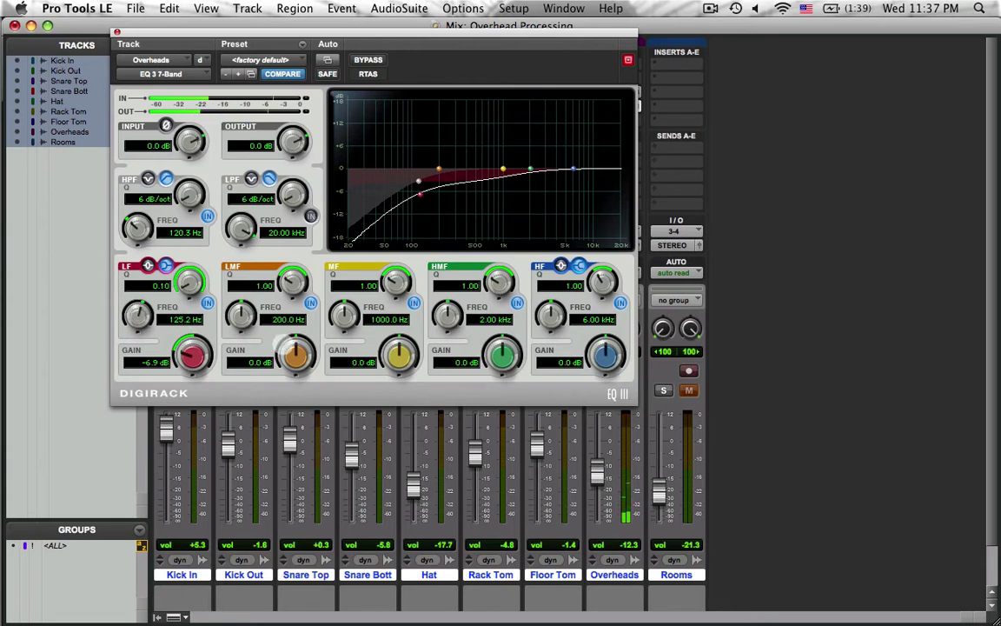
Step: Bypass and re-enable the EQ repeatedly to compare the overheads with and without the low-end cuts
click(362, 58)
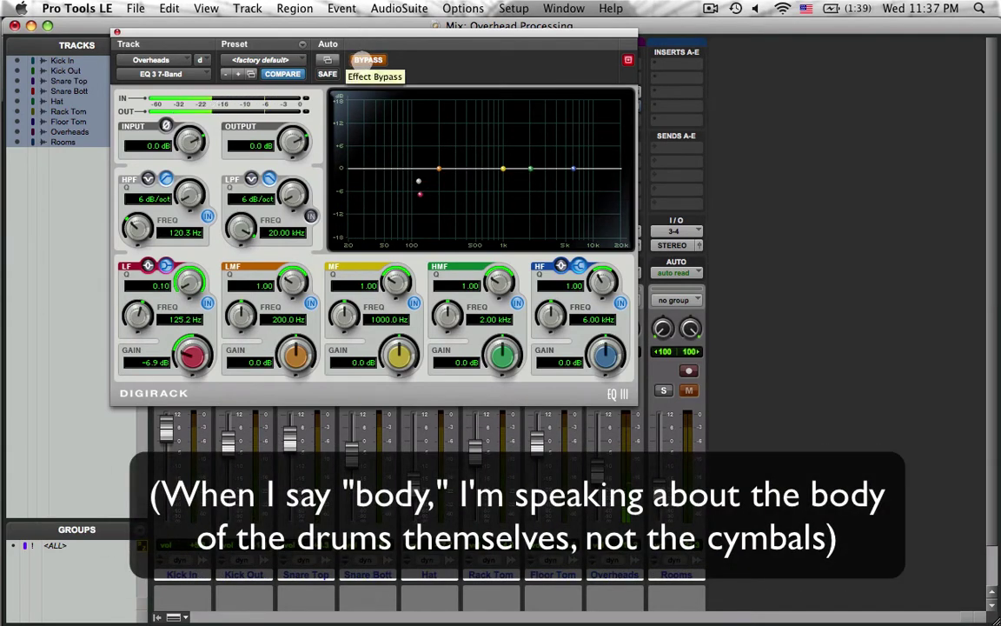
click(362, 60)
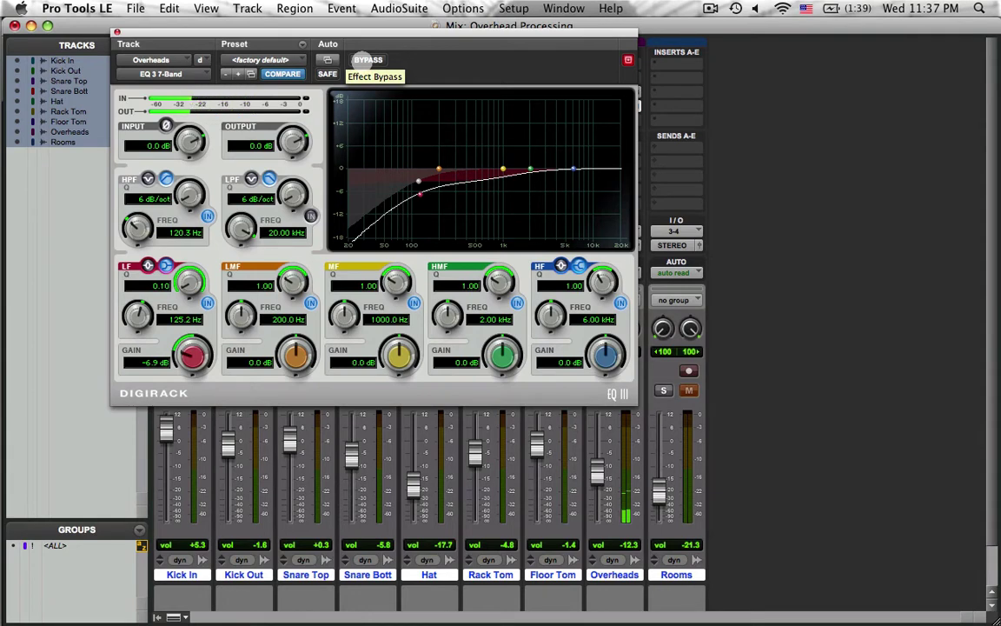
click(365, 59)
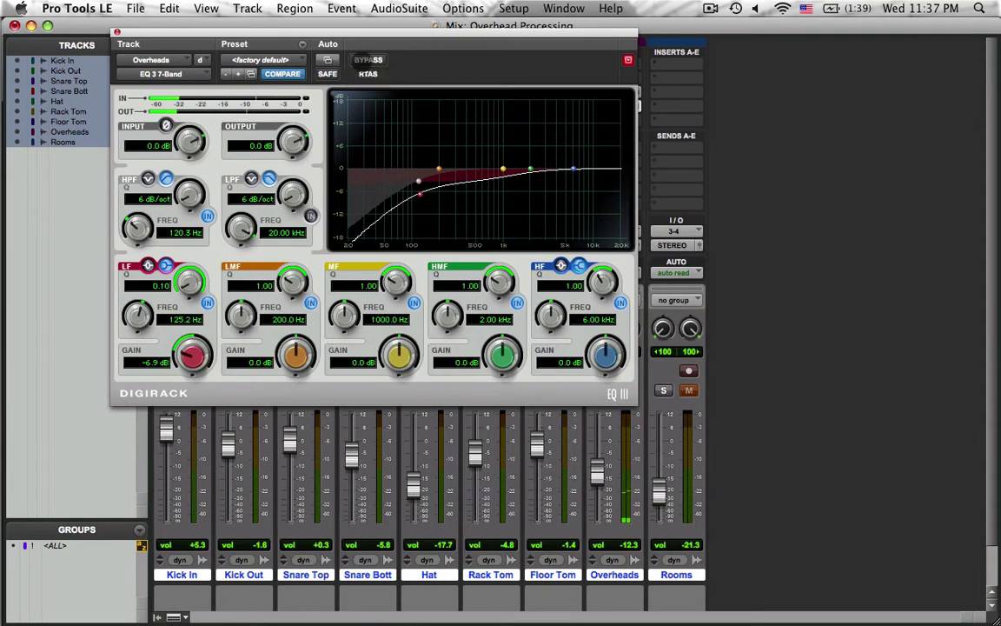
click(365, 59)
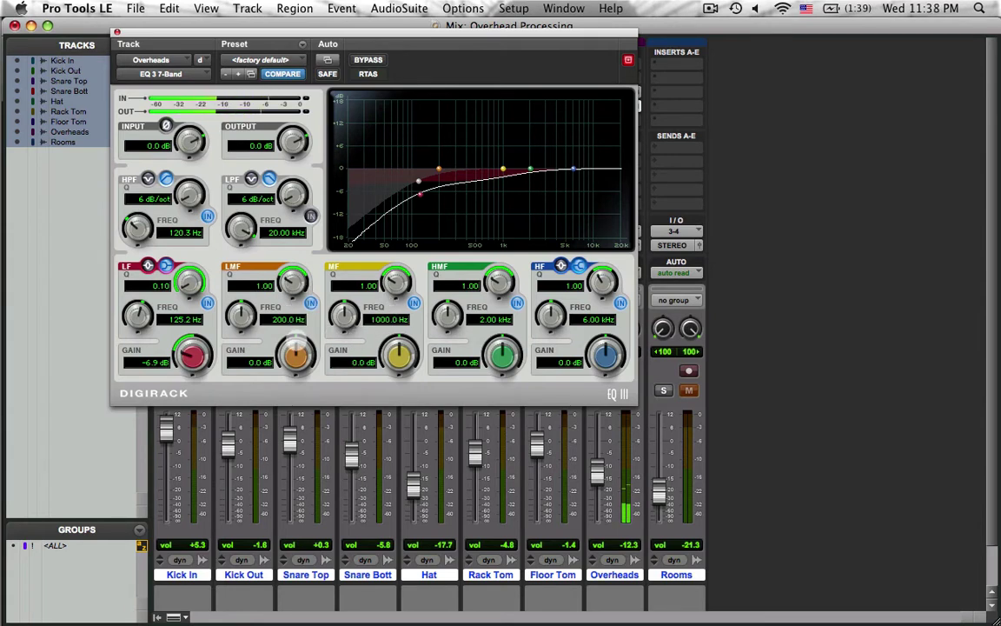
Step: Sweep the low-mid band and set it to a 3.8 dB cut at 203.2 Hz
drag(297, 346, 296, 372)
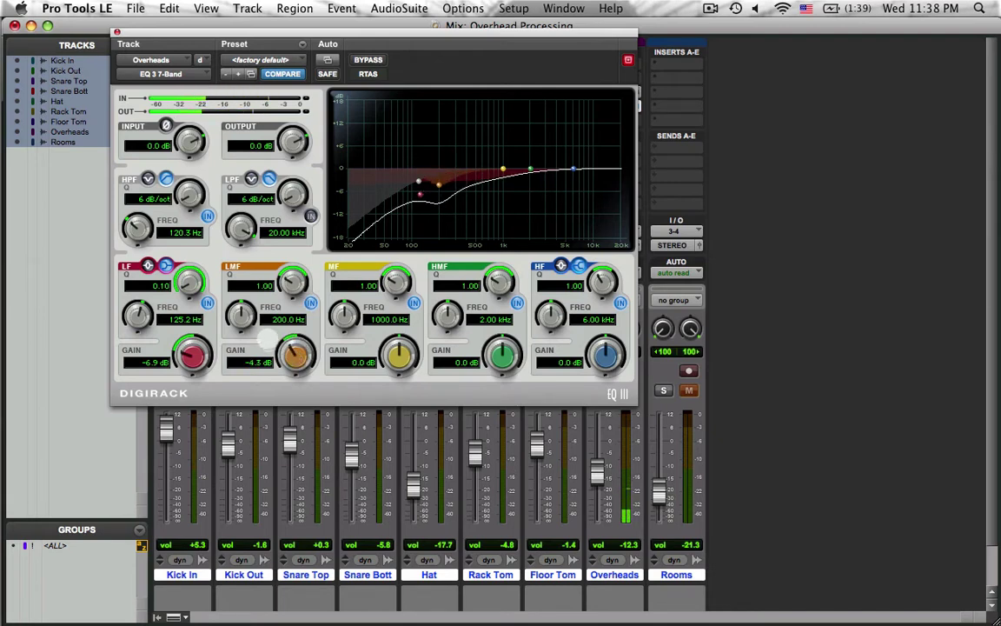
drag(242, 317, 240, 271)
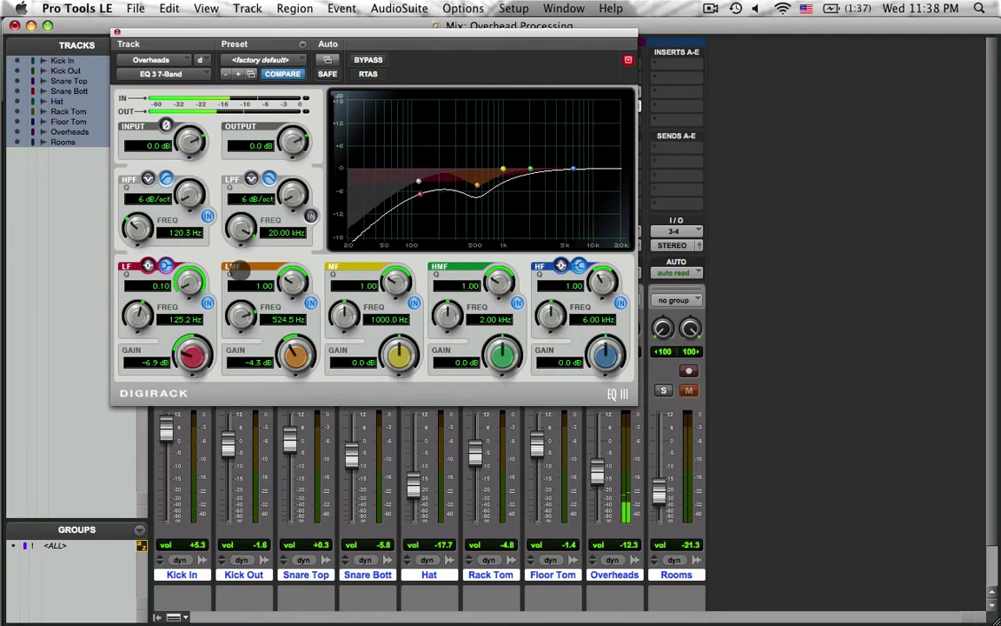
drag(238, 271, 242, 313)
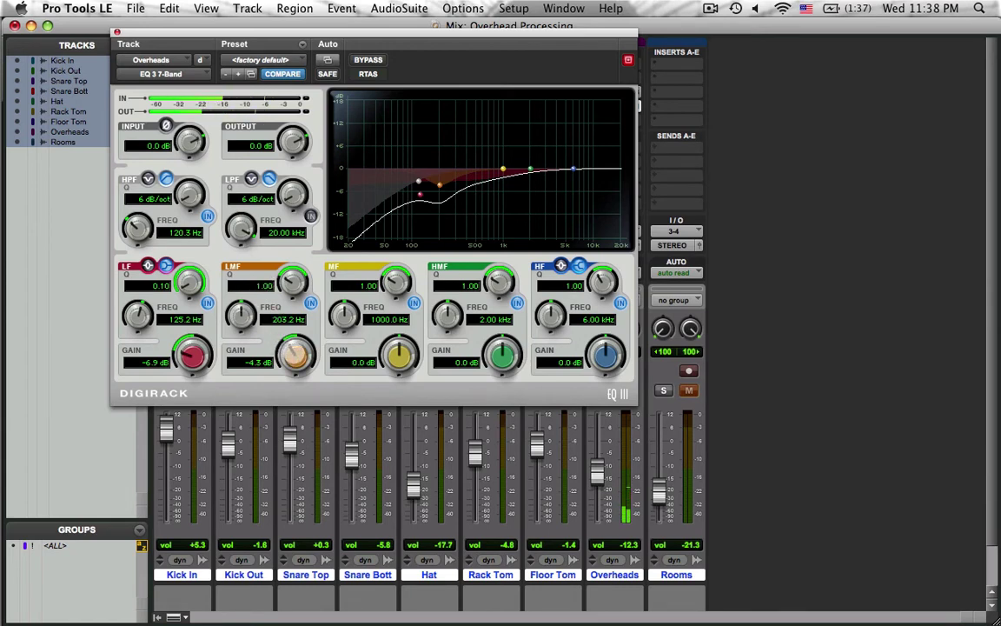
drag(296, 355, 296, 351)
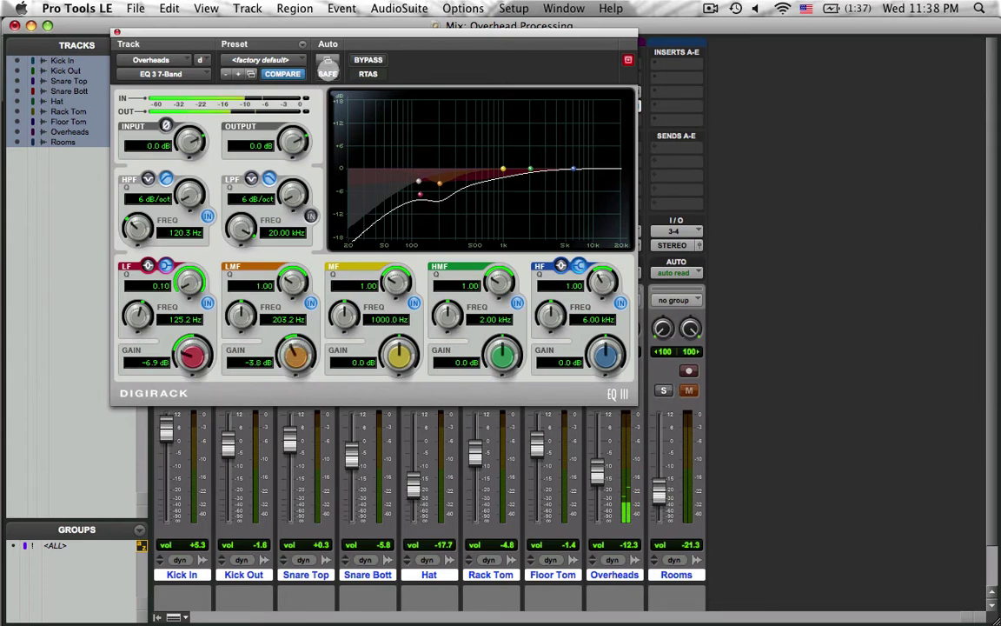
Step: Toggle the EQ bypass to hear the overheads with and without the added low-mid cut
click(368, 60)
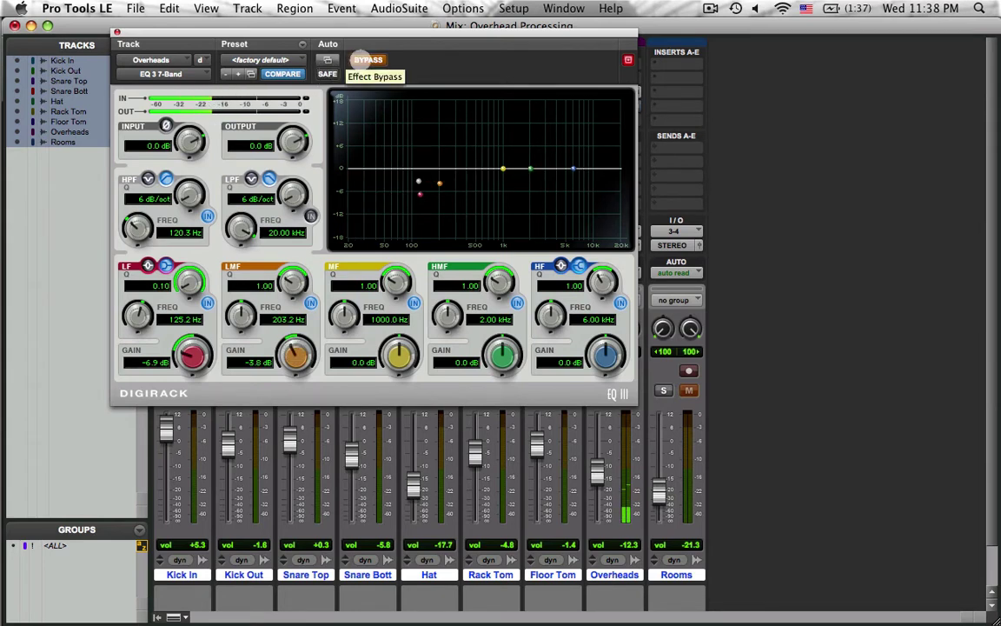
click(366, 61)
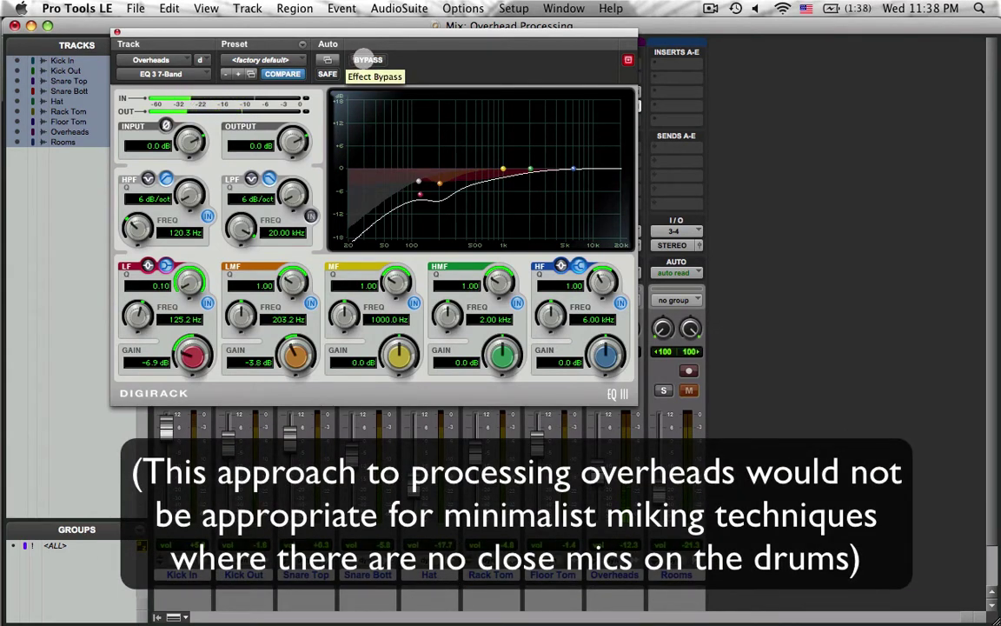
click(366, 60)
click(367, 59)
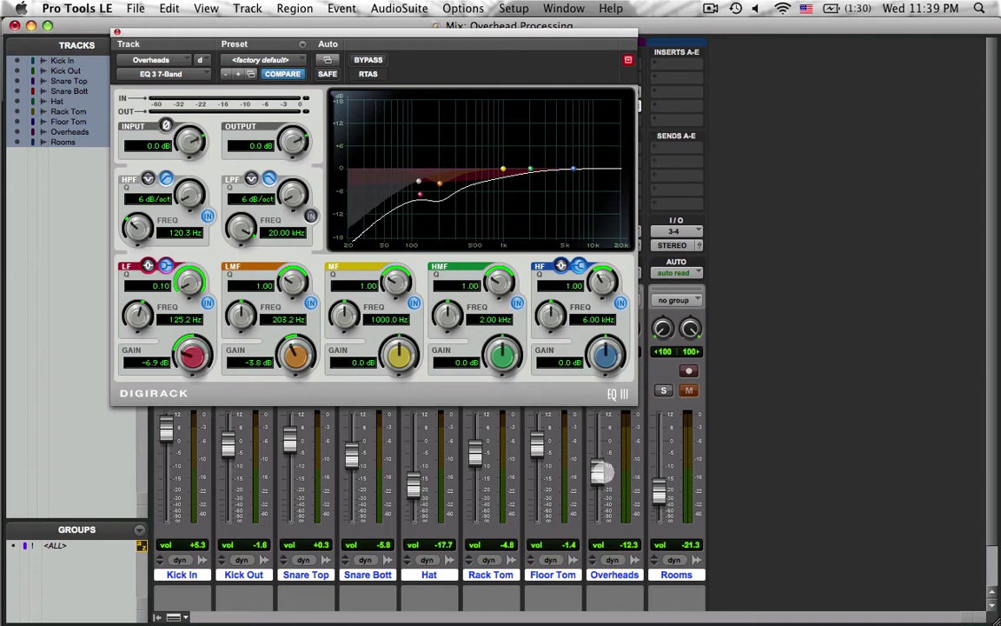
Step: Try a higher level on the Overheads fader, then settle it at -11.3 dB
drag(600, 474, 598, 447)
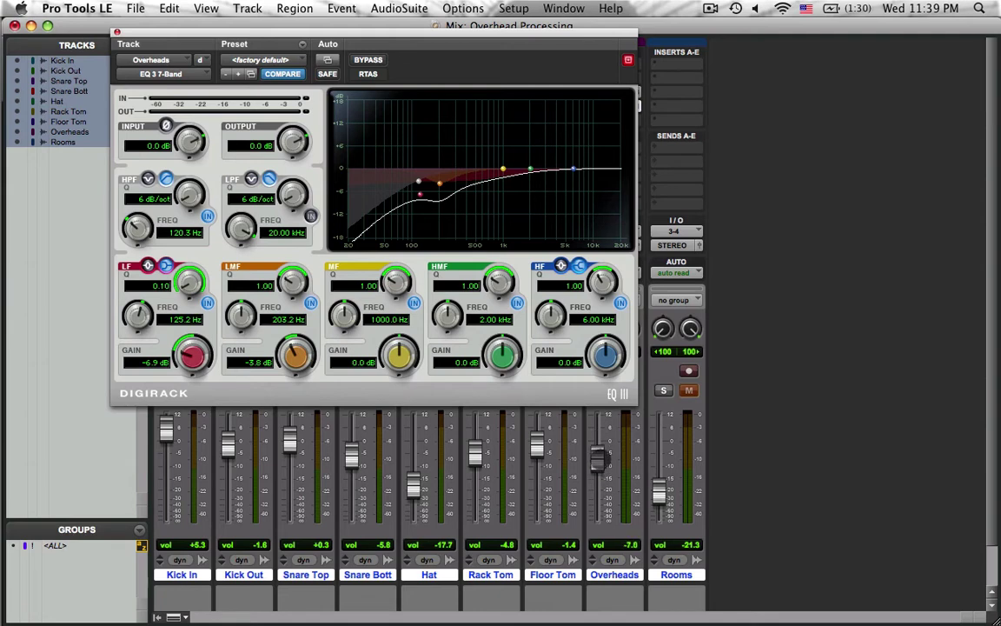
mouse_move(598, 447)
mouse_down()
mouse_move(602, 497)
mouse_move(598, 445)
mouse_up()
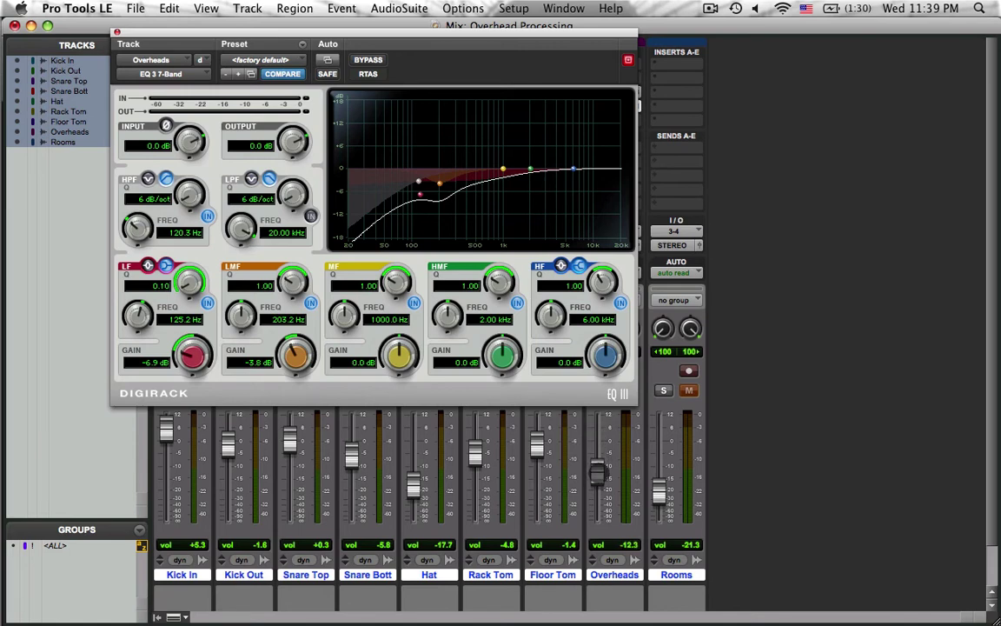
mouse_move(598, 475)
mouse_down()
mouse_move(598, 461)
mouse_move(601, 472)
mouse_up()
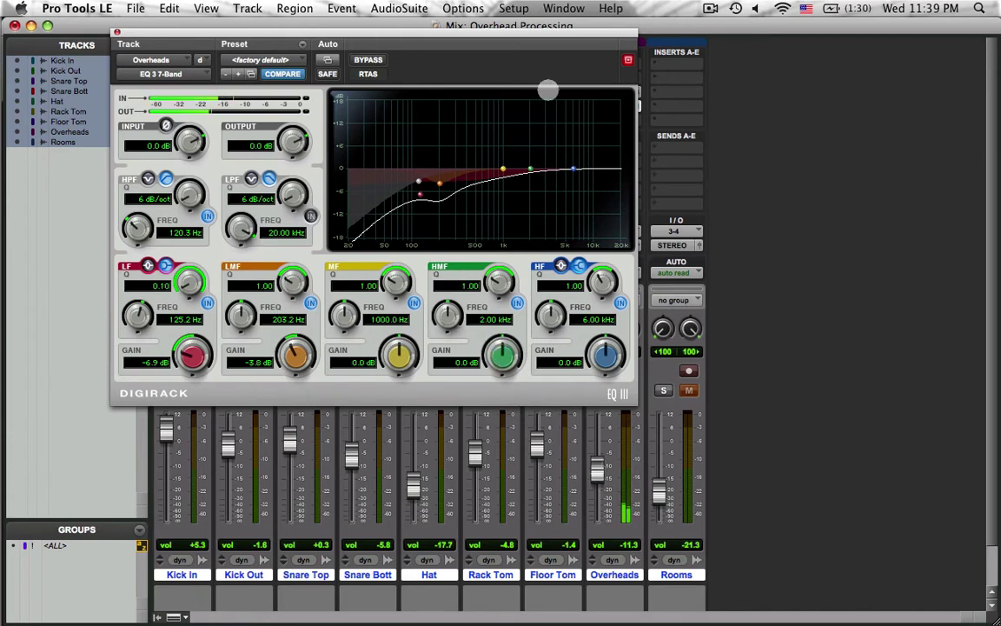
Step: Move the EQ window clear of the Overheads channel strip and compare the bypassed and processed sound
drag(549, 30, 480, 19)
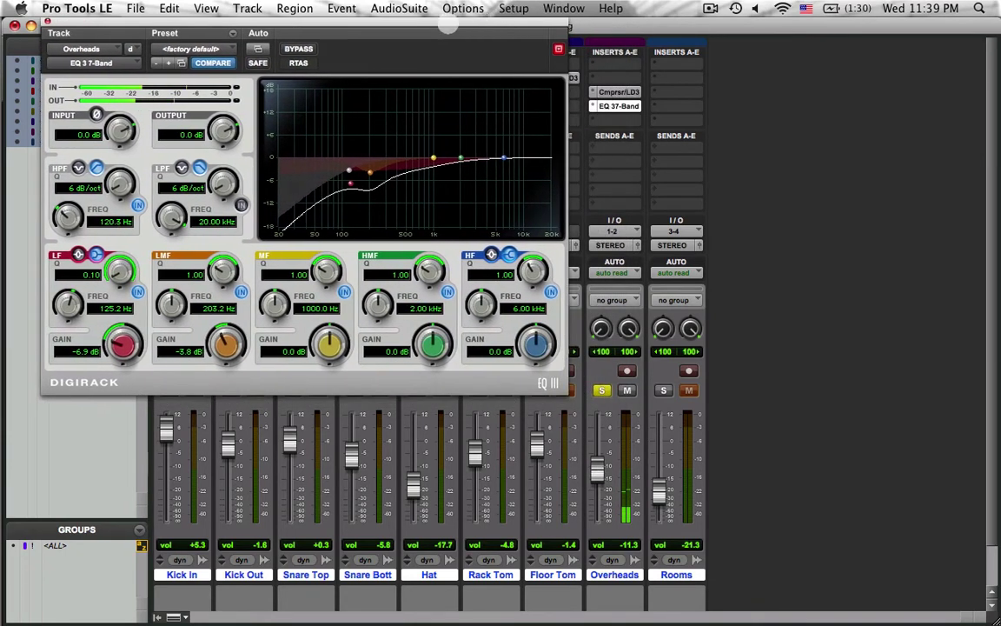
click(303, 49)
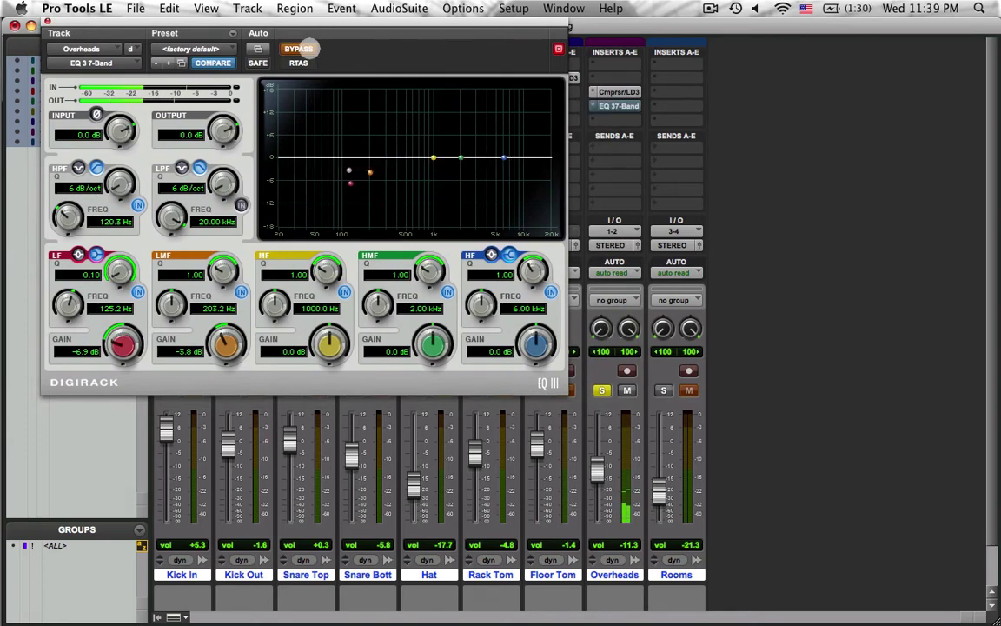
click(300, 49)
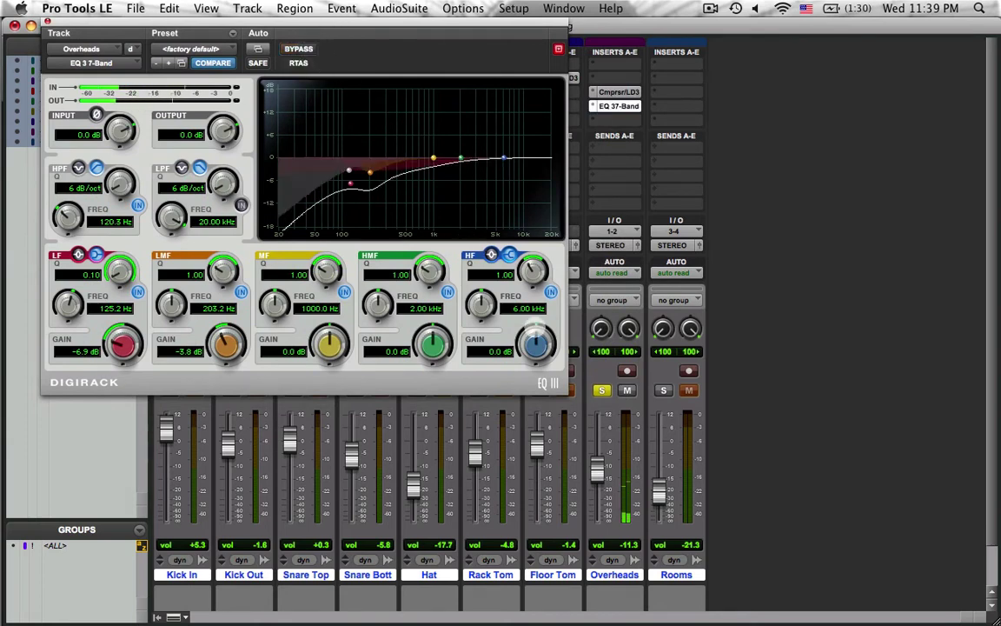
Step: Unsolo the Overheads track and raise its fader to -8.6 dB within the full drum mix
click(601, 390)
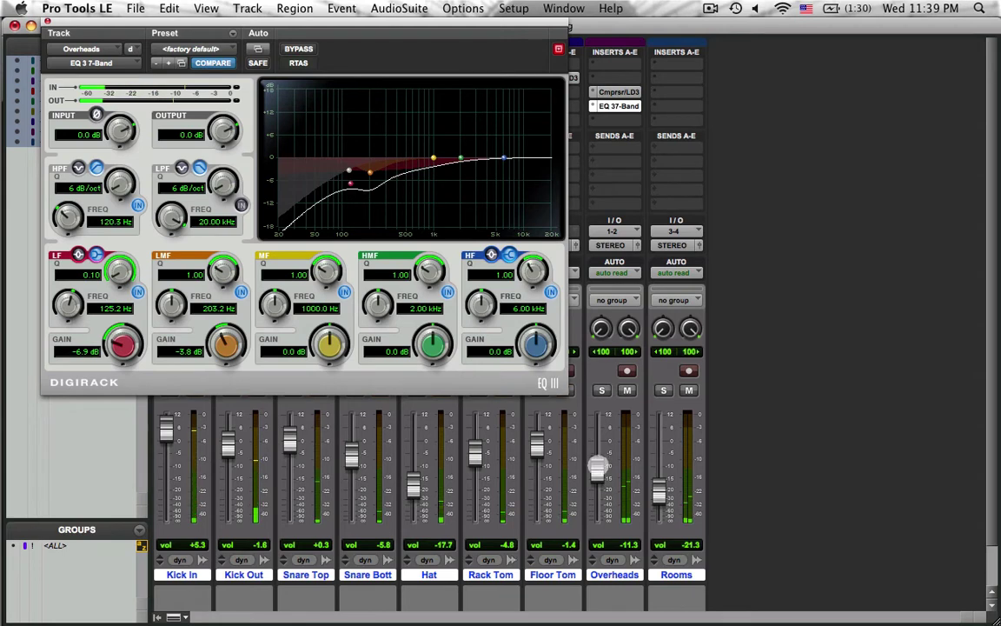
drag(598, 469, 598, 463)
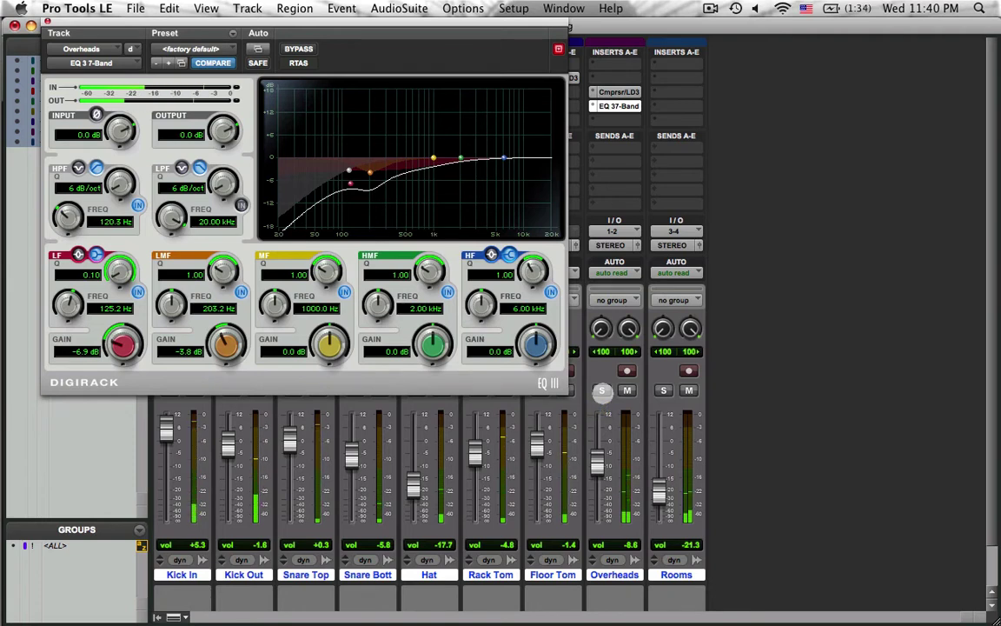
Step: Solo the Overheads track again and boost the high-frequency shelf at 6.00 kHz by 3.6 dB
click(601, 391)
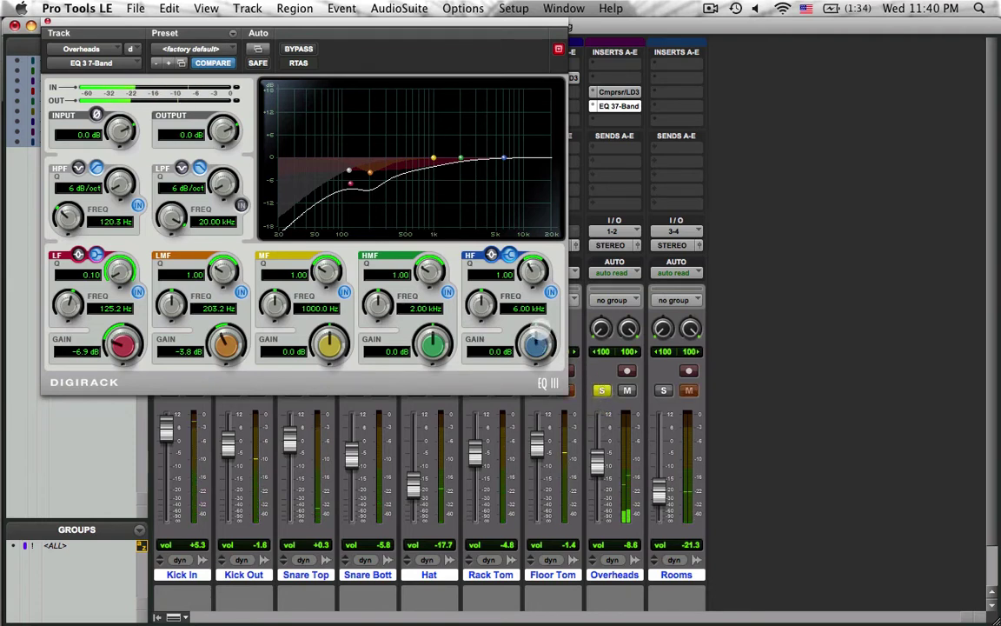
drag(540, 329, 534, 318)
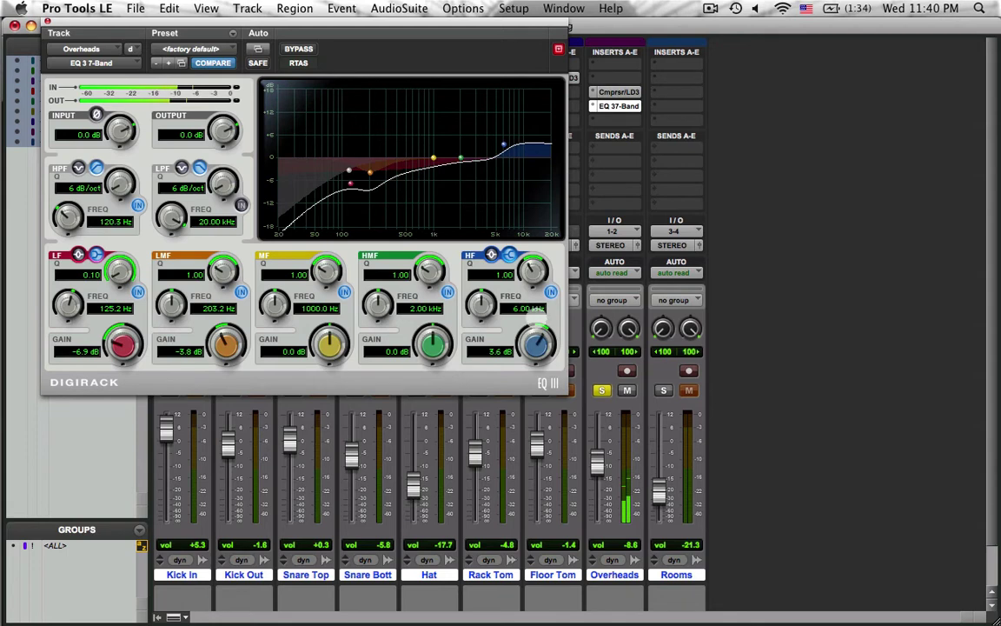
Step: Refine the Overheads high-frequency shelf to a Q of 0.79, a frequency of 6.93 kHz and a gain of 3.7 dB
drag(533, 271, 534, 290)
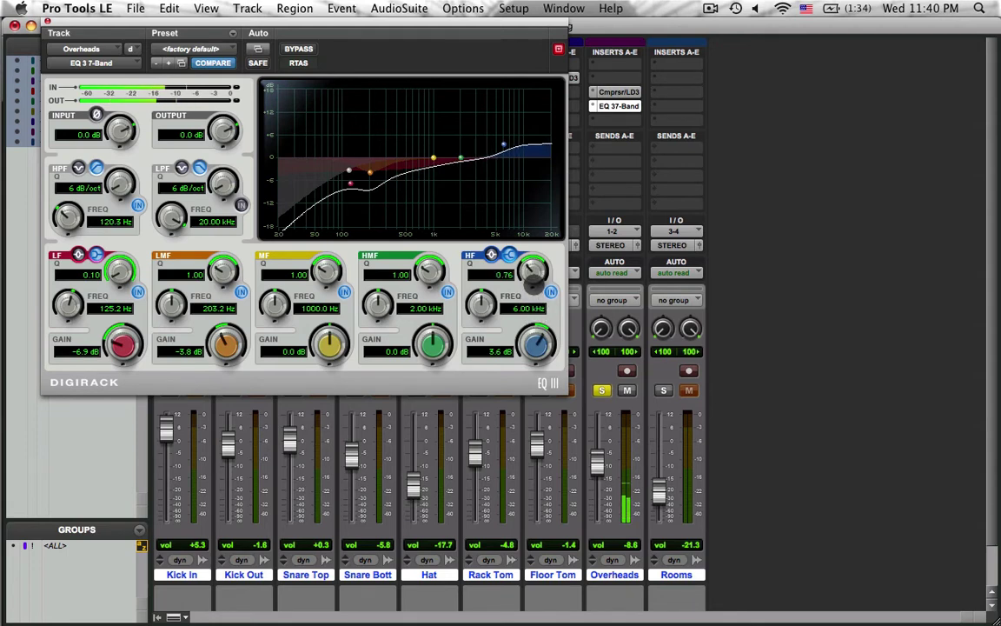
drag(534, 282, 534, 280)
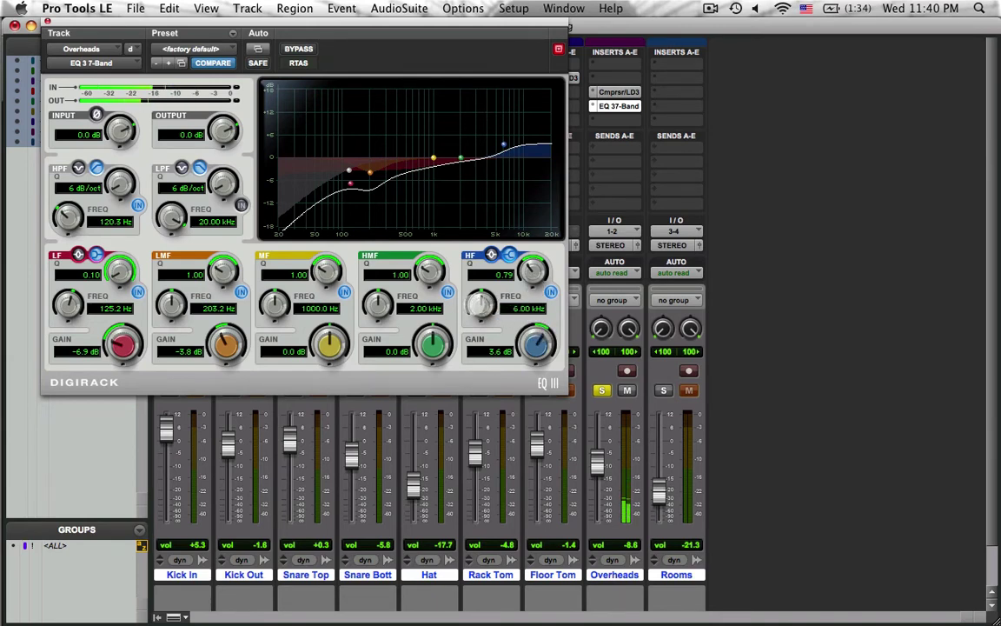
drag(480, 305, 481, 286)
key(Escape)
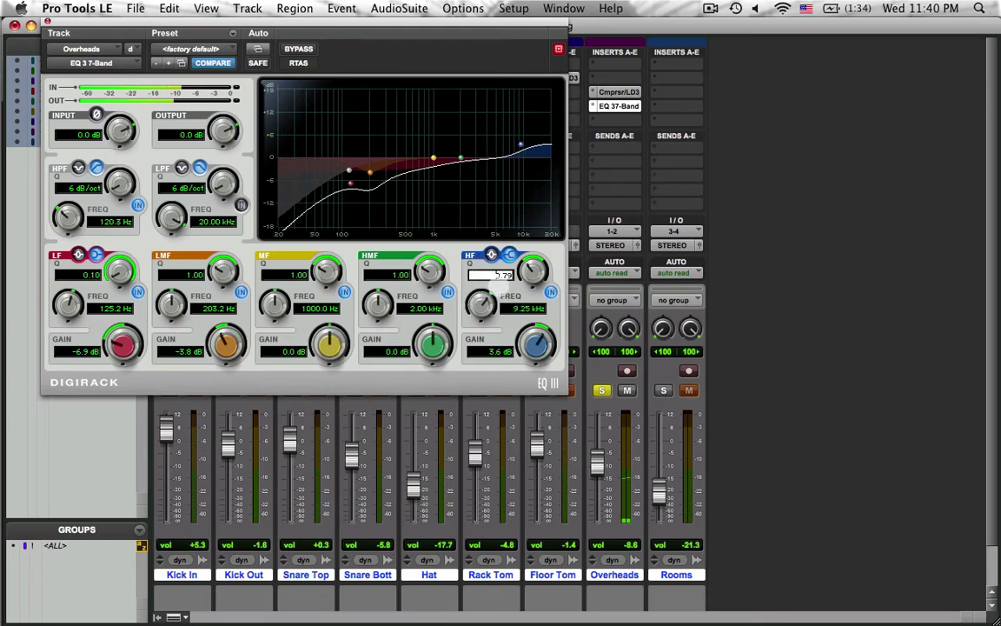
drag(481, 304, 481, 286)
drag(537, 345, 536, 344)
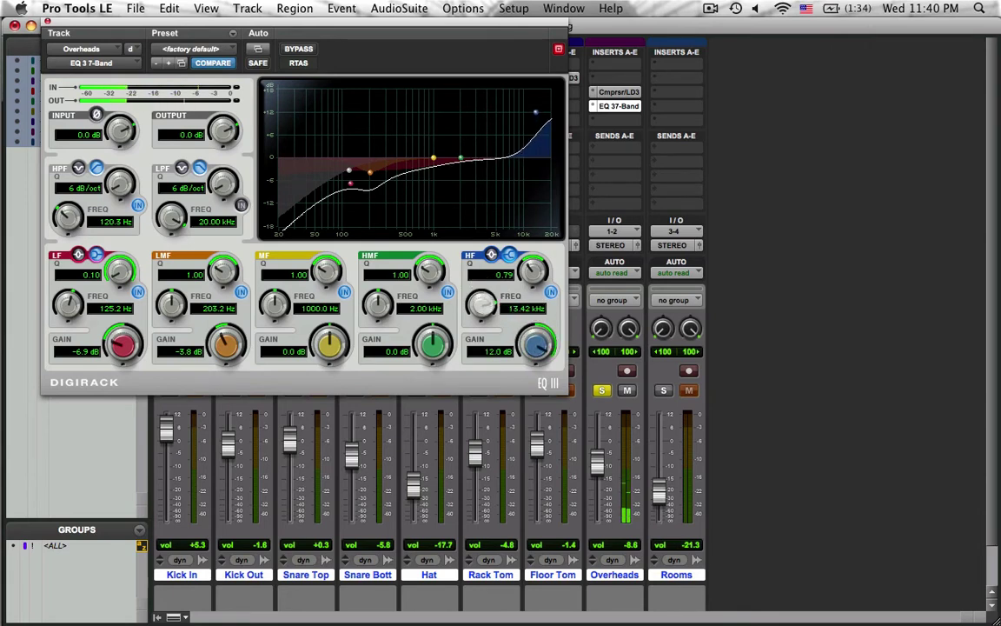
drag(483, 303, 541, 395)
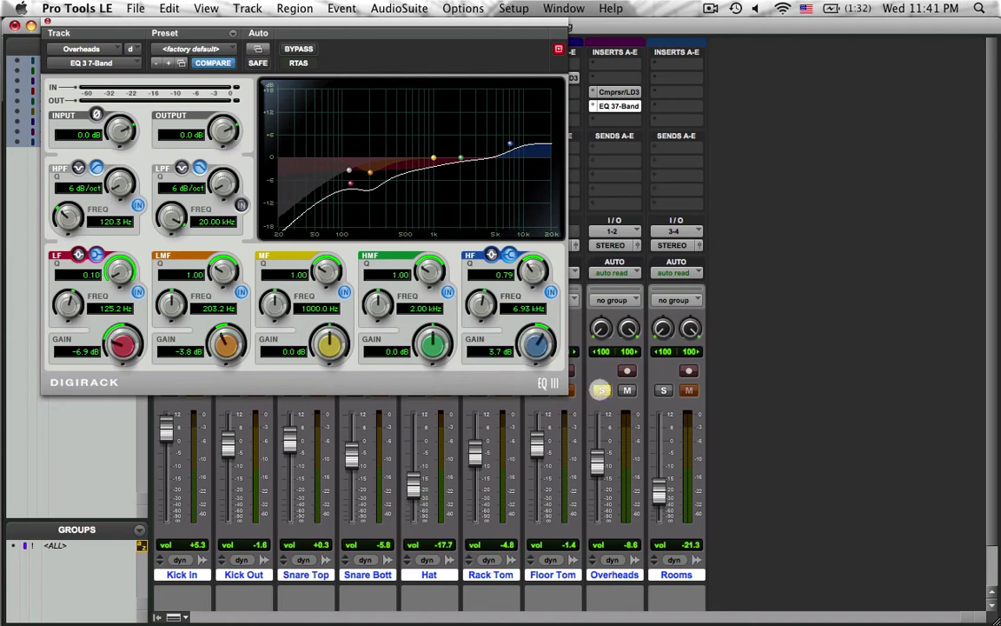
Step: Play the full drum mix with Overheads unsoloed and set its high-mid EQ band to Q 2.09, 8.42 kHz and 1.1 dB gain
key(space)
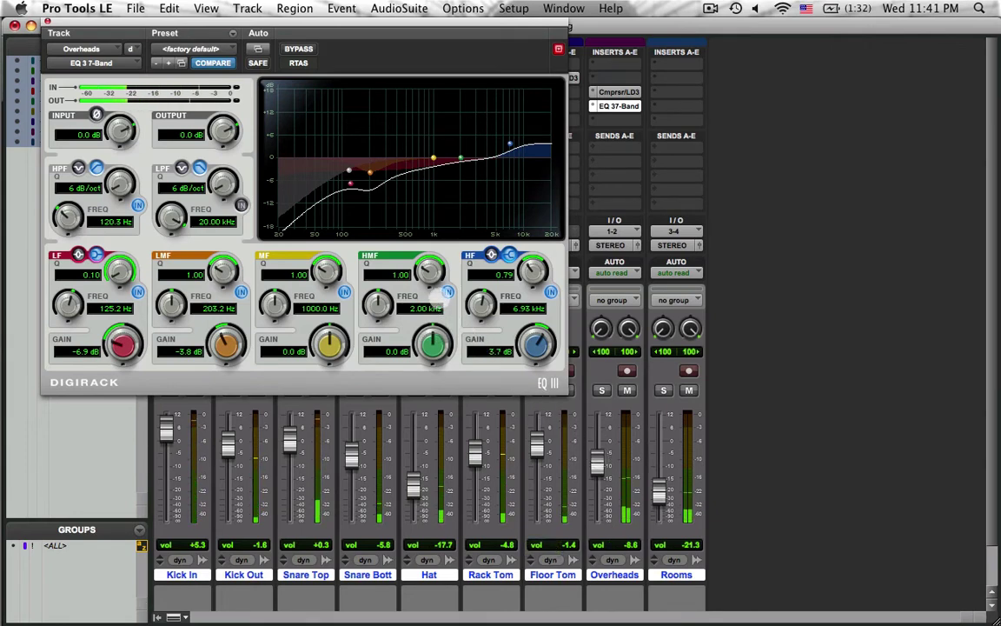
drag(431, 270, 431, 245)
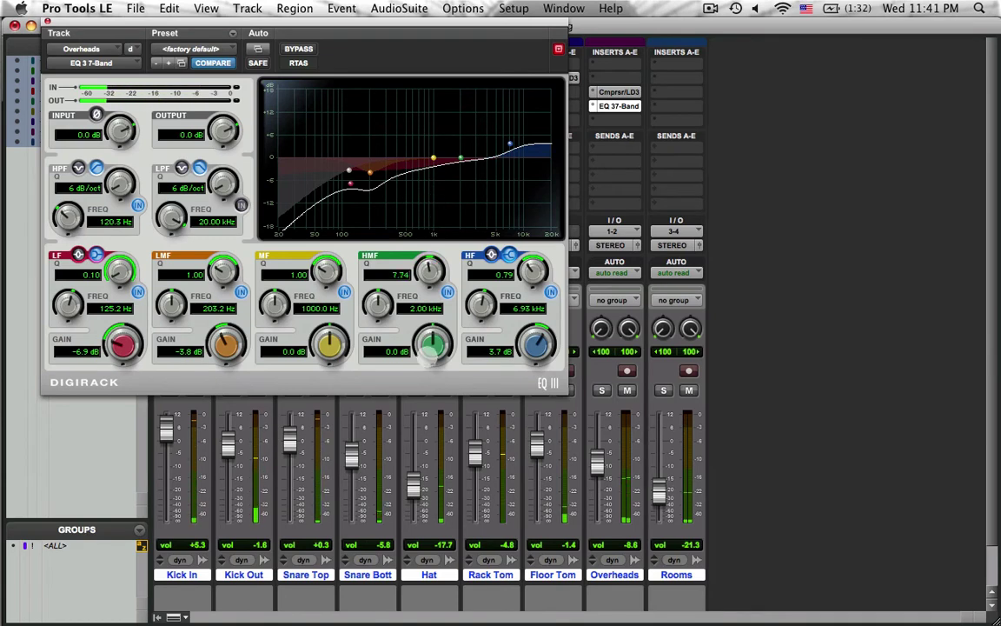
drag(433, 348, 429, 313)
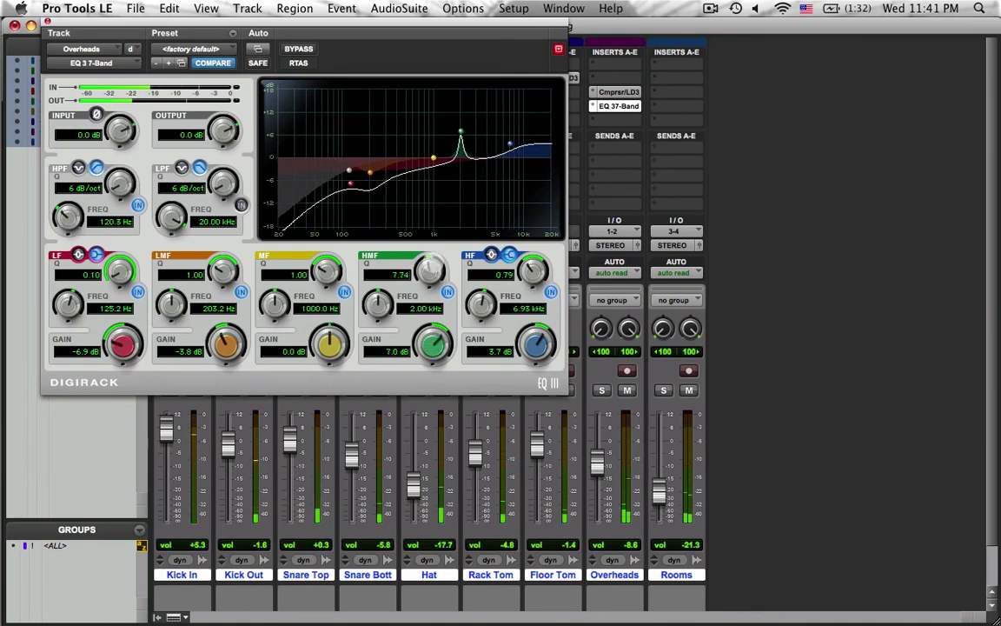
drag(433, 264, 431, 304)
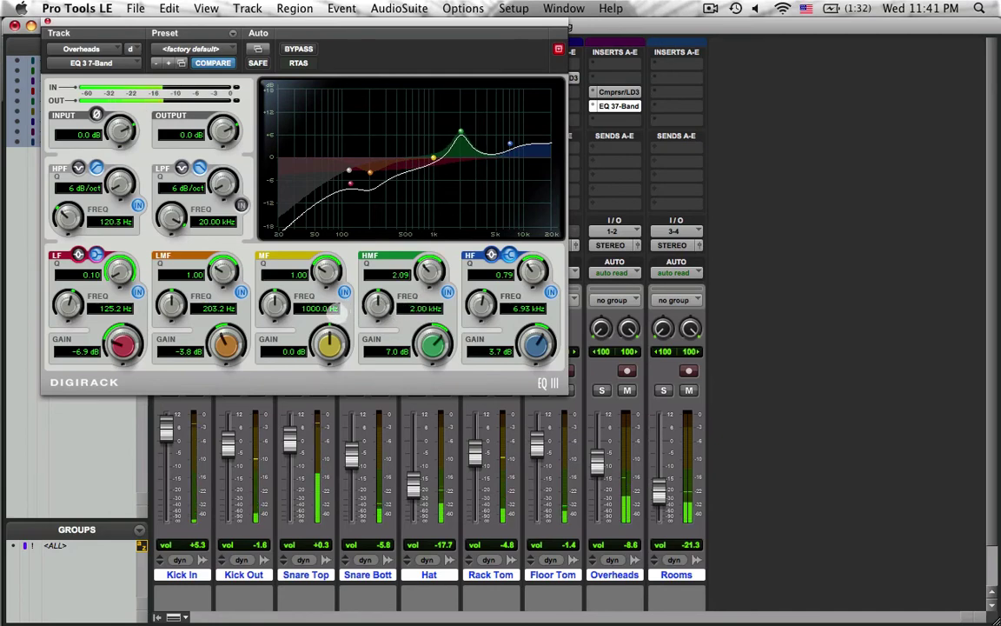
drag(377, 302, 379, 257)
drag(433, 330, 435, 340)
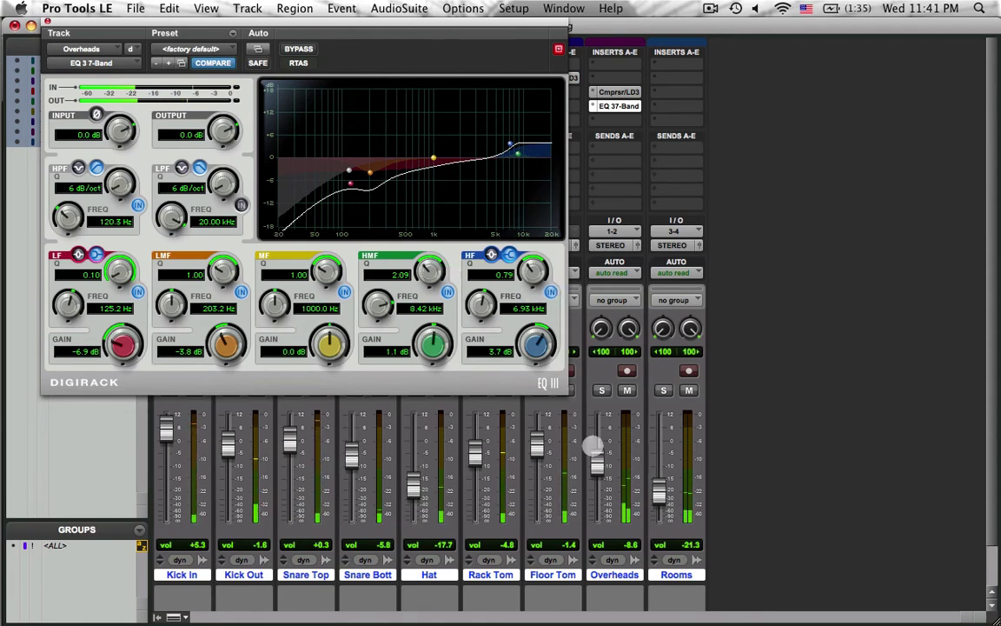
Step: Fine-tune the Overheads fader to -8.3 dB in the full mix and close the EQ window
drag(599, 459, 599, 458)
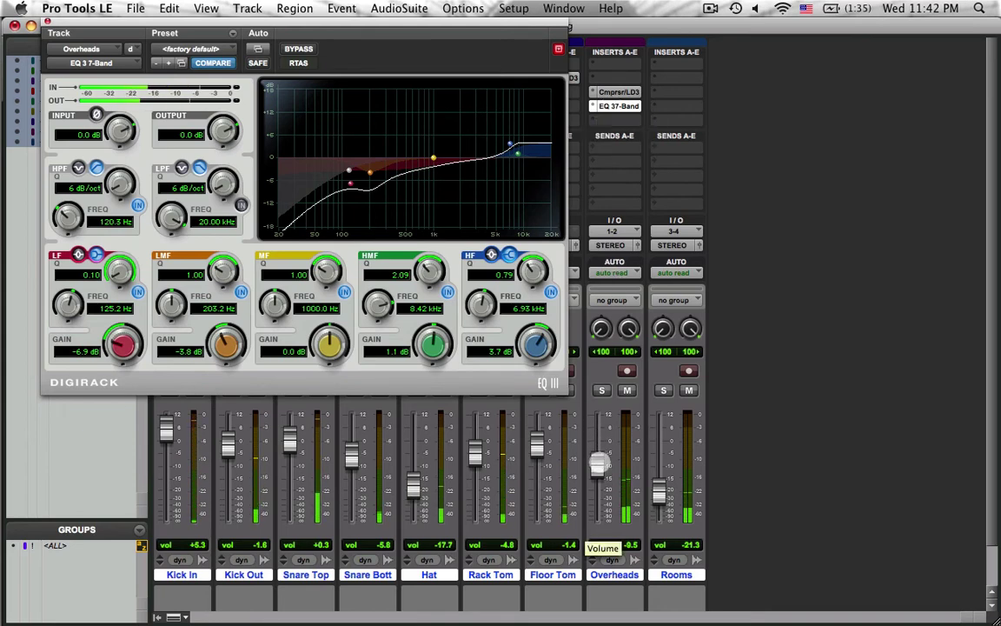
drag(599, 465, 598, 461)
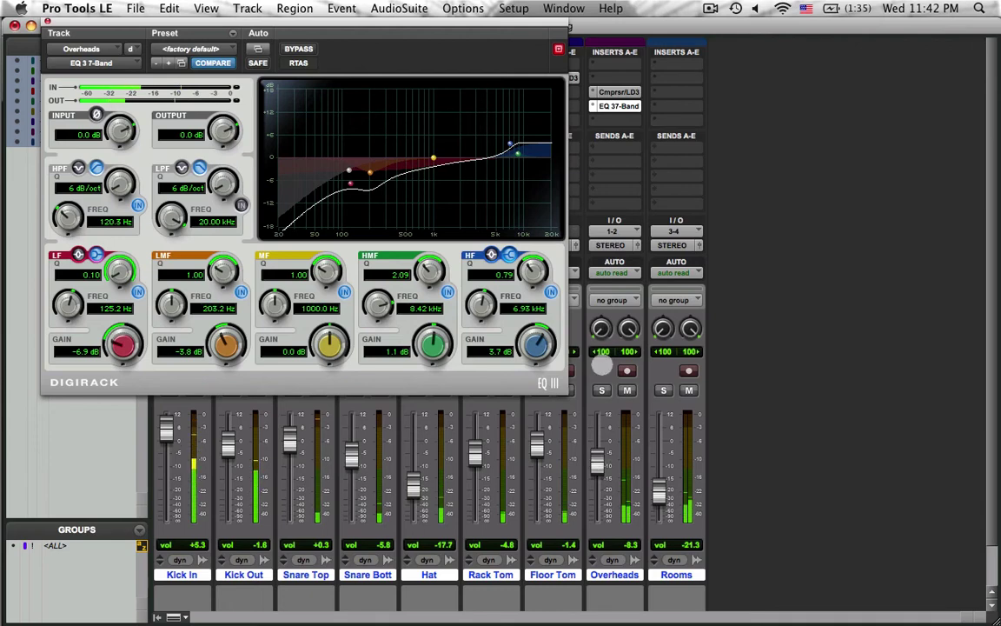
click(611, 107)
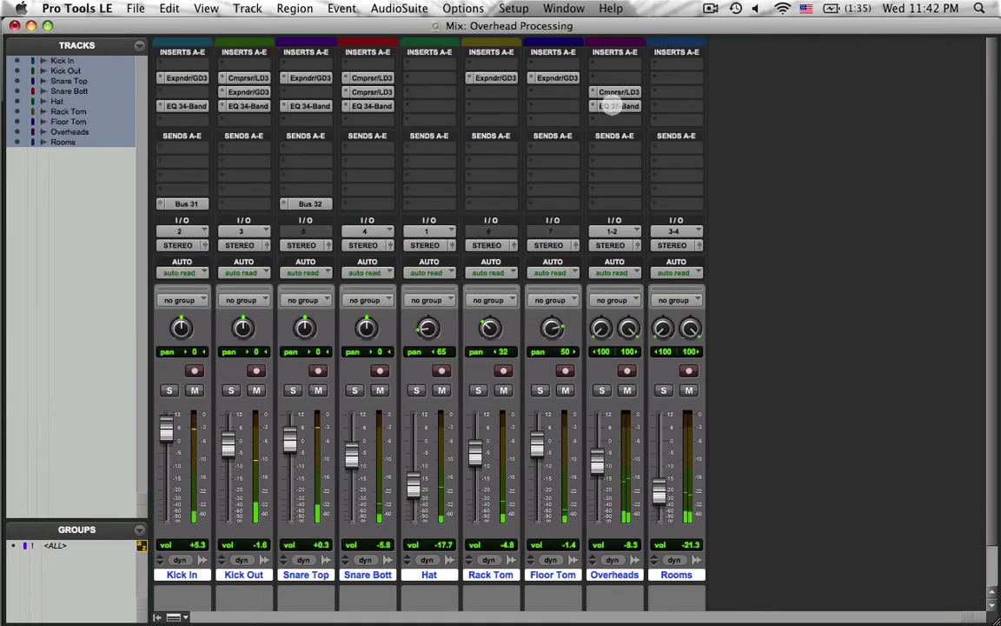
Step: Bypass the Overheads EQ and compressor to compare the unprocessed sound, and reactivate the compressor
super+click(612, 105)
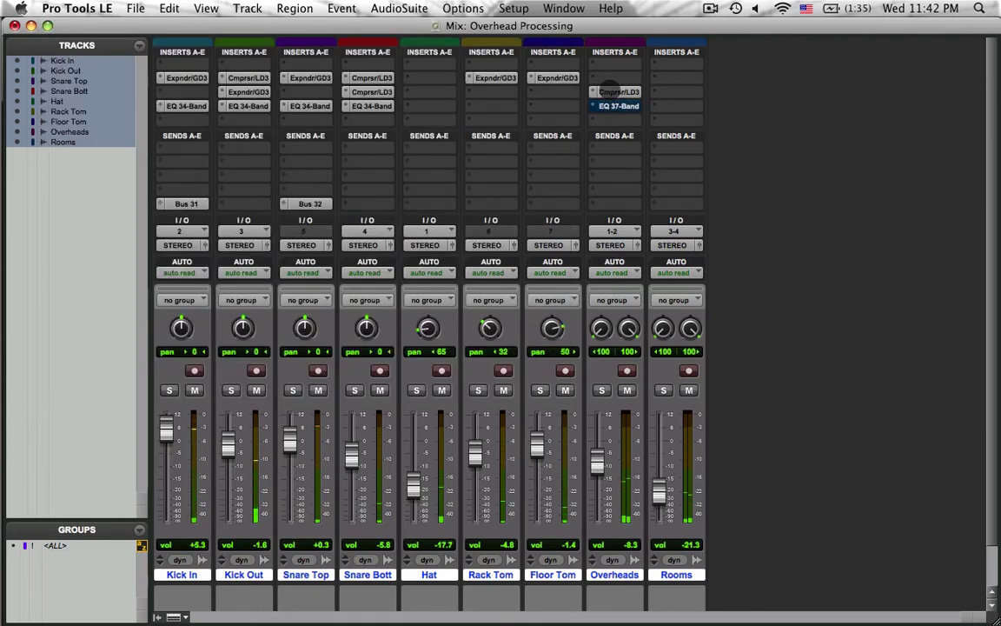
super+click(612, 91)
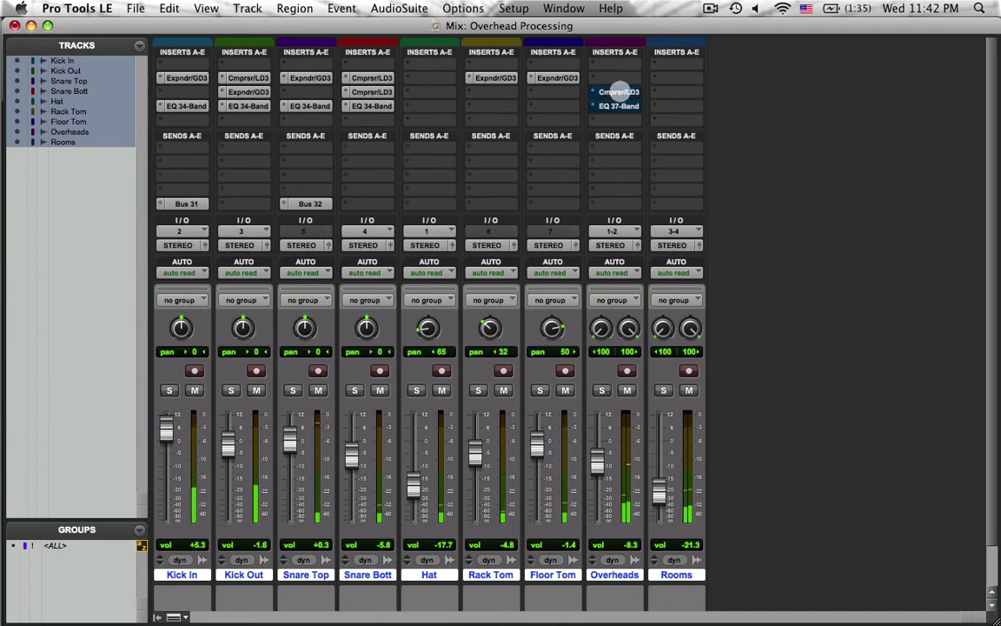
super+click(619, 92)
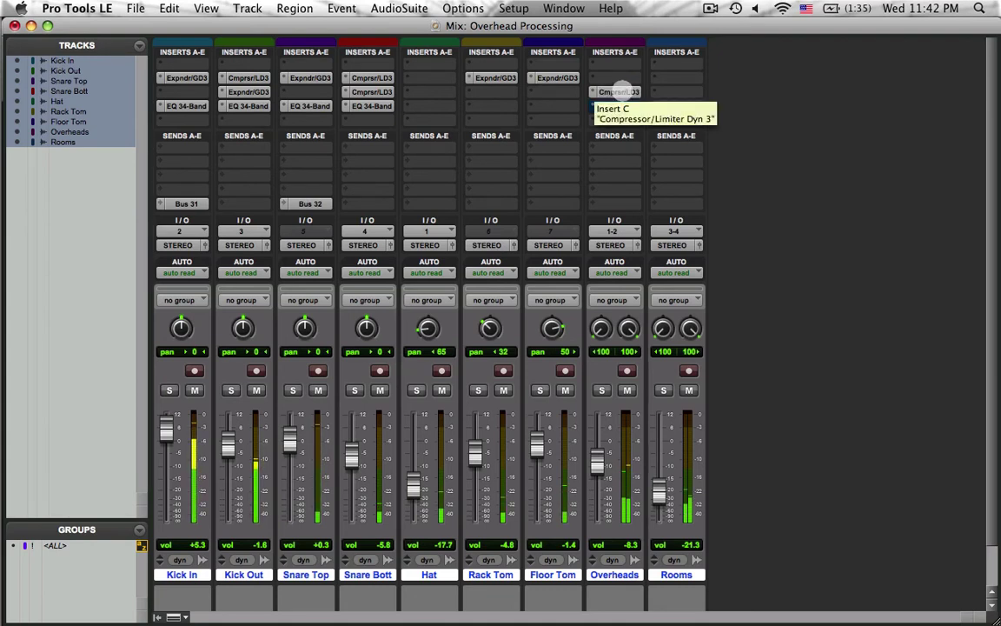
Step: Set the Overheads compressor's attack to 390.9 us and close its window
click(619, 91)
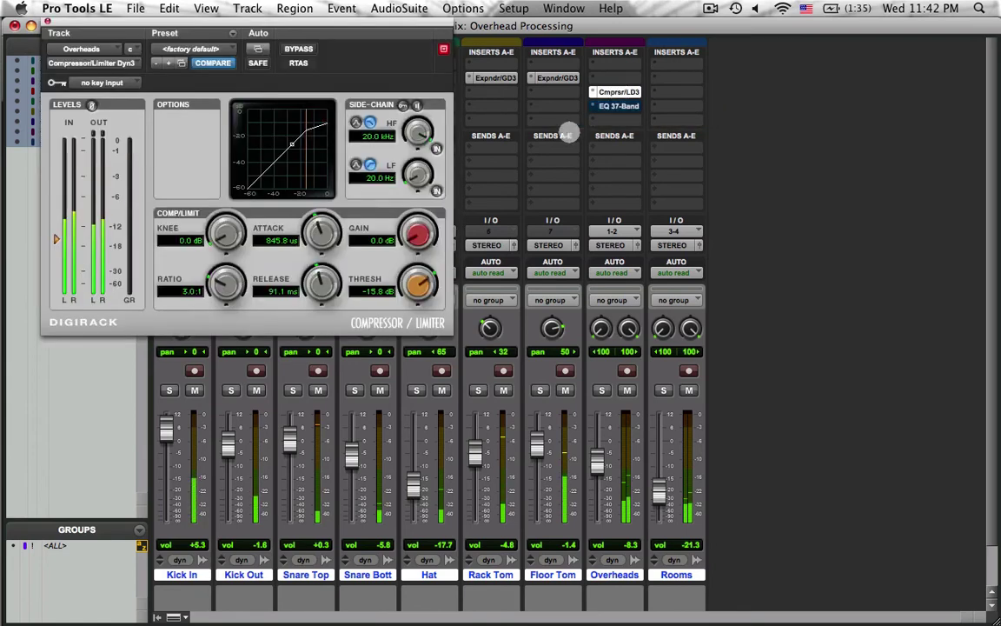
drag(328, 230, 328, 242)
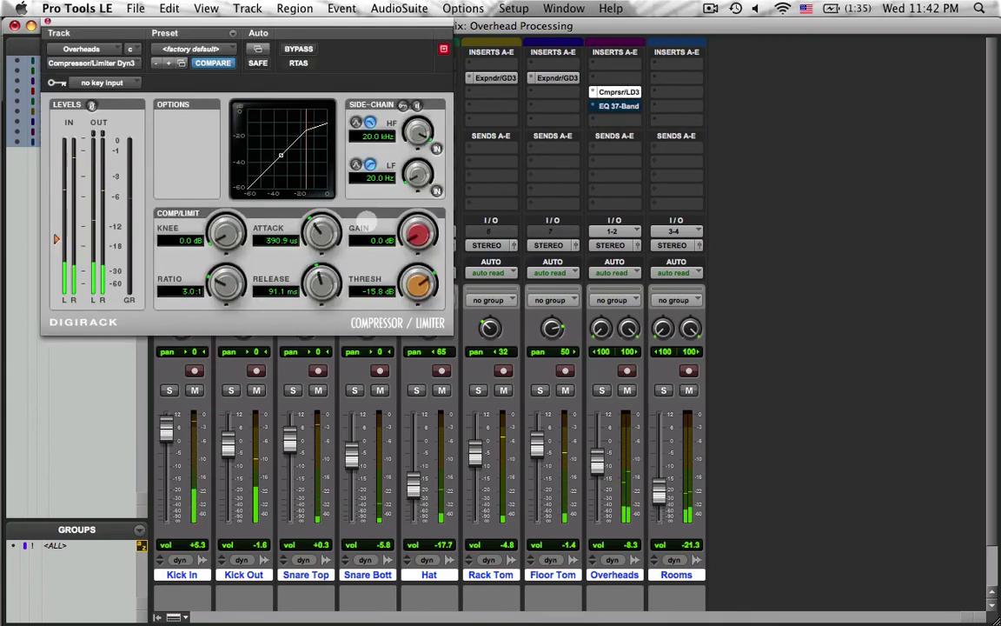
click(612, 92)
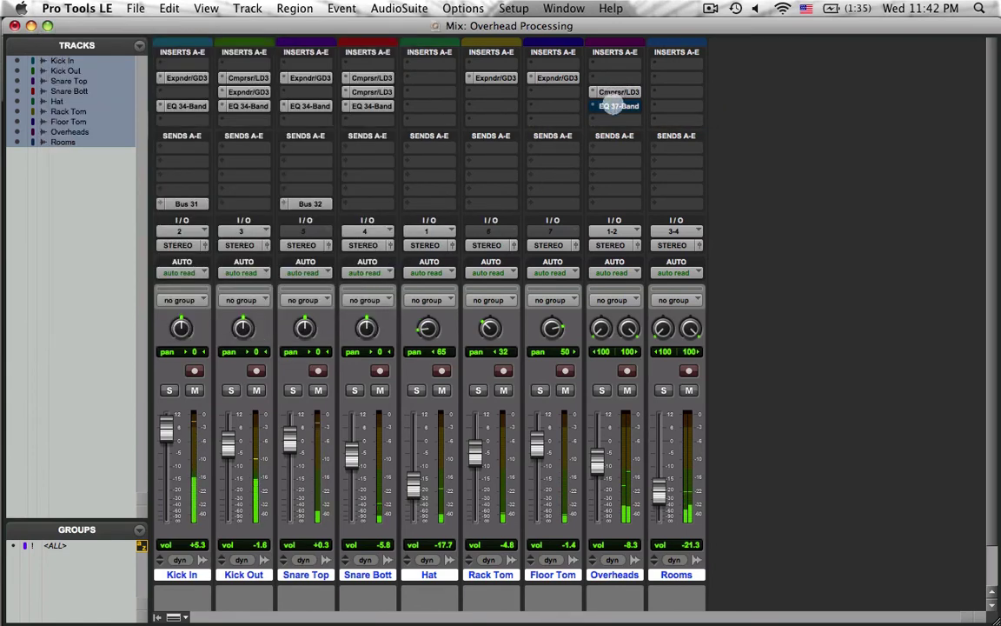
Step: Reactivate the 7-band EQ on Overheads and lower the track's fader to -10.4 dB
super+click(614, 107)
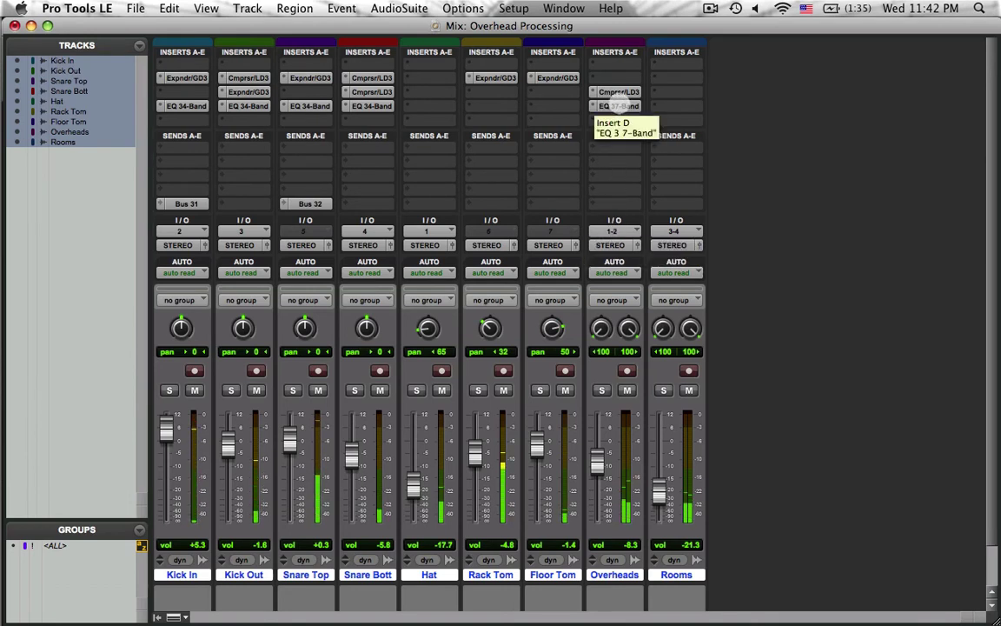
click(619, 106)
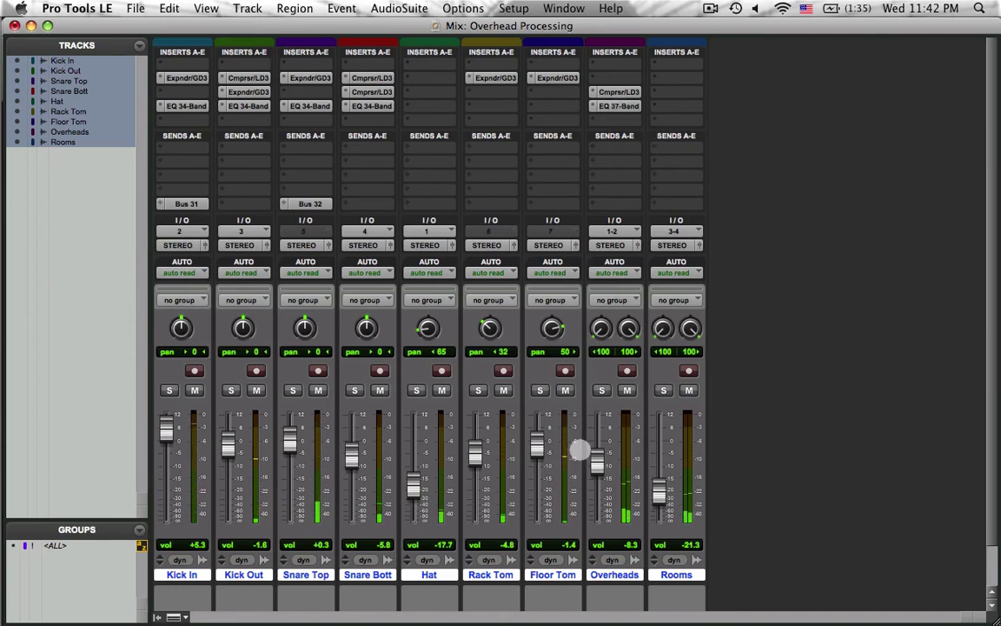
drag(597, 459, 597, 470)
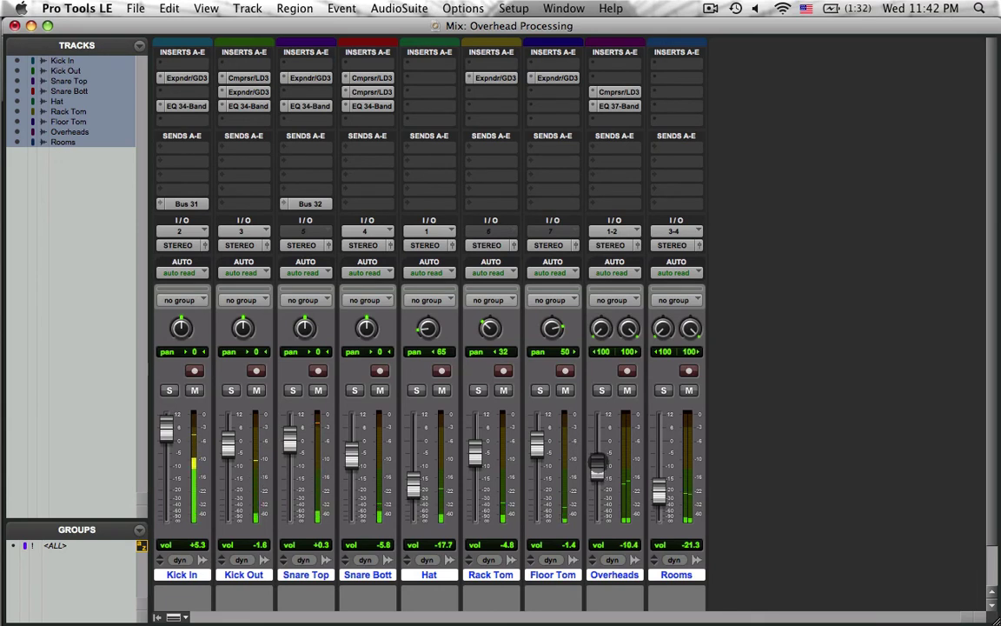